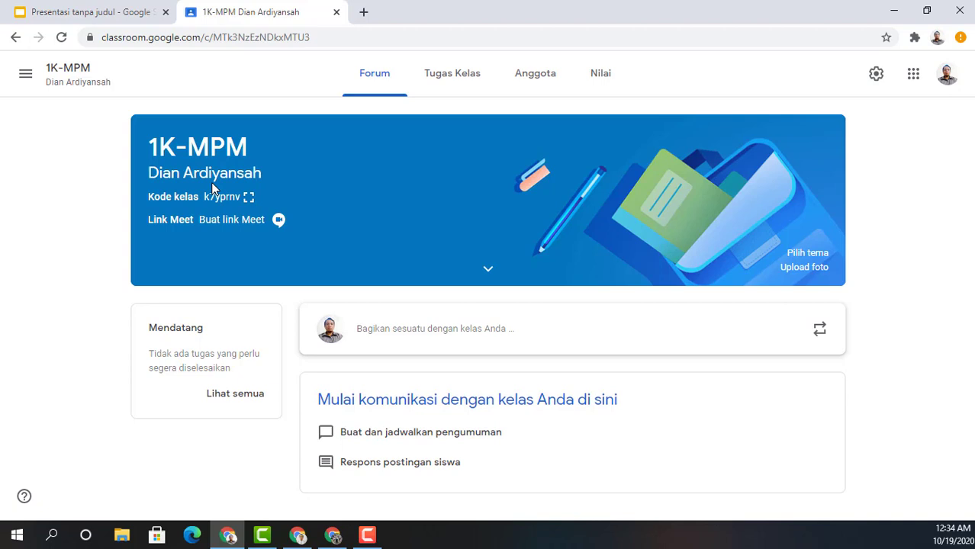
Check the 1K-MPM class members and start a new question (Pertanyaan) in the class's classwork
left_click(544, 84)
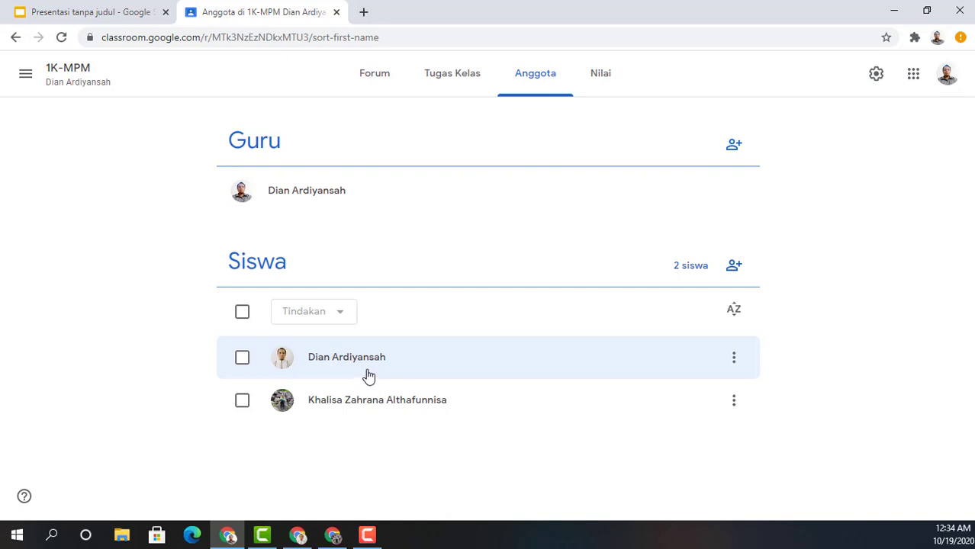
left_click(73, 79)
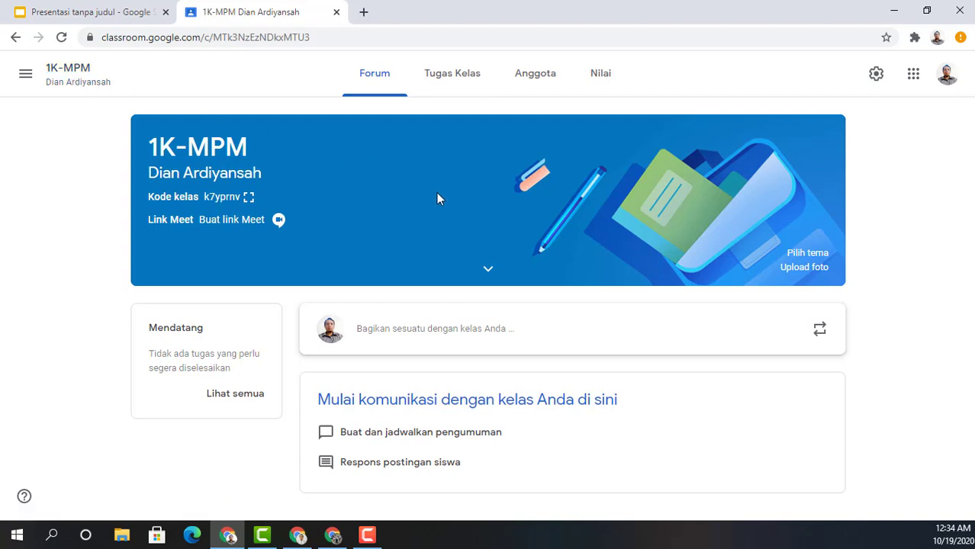
left_click(449, 90)
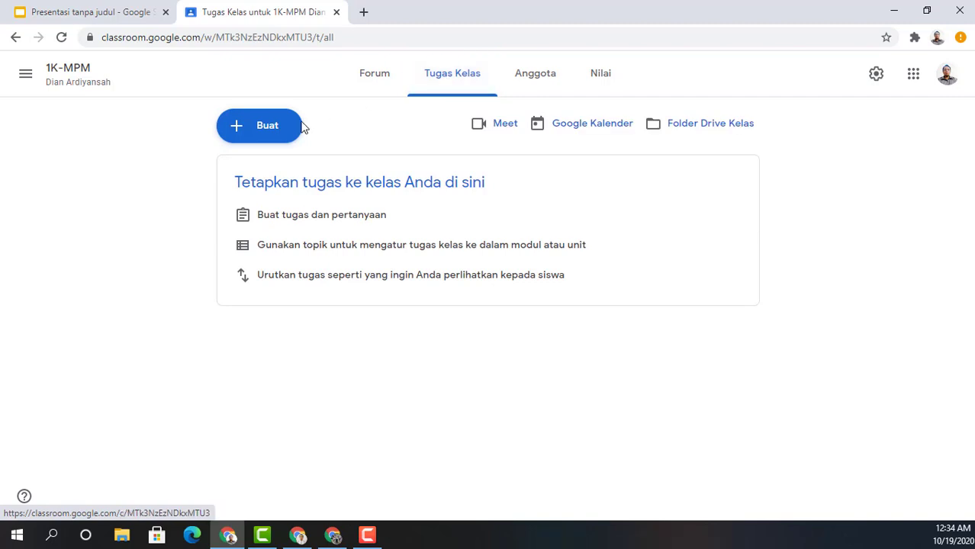
left_click(268, 130)
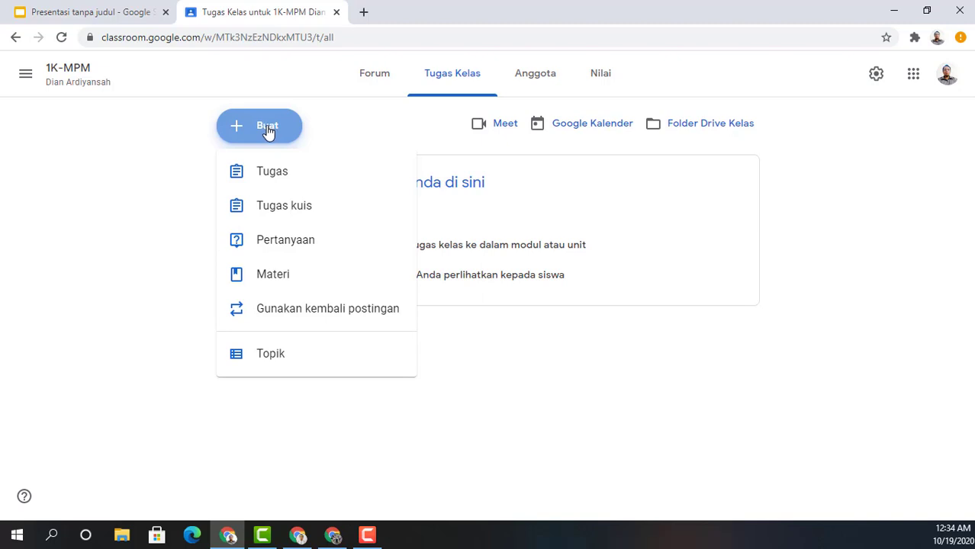
left_click(292, 244)
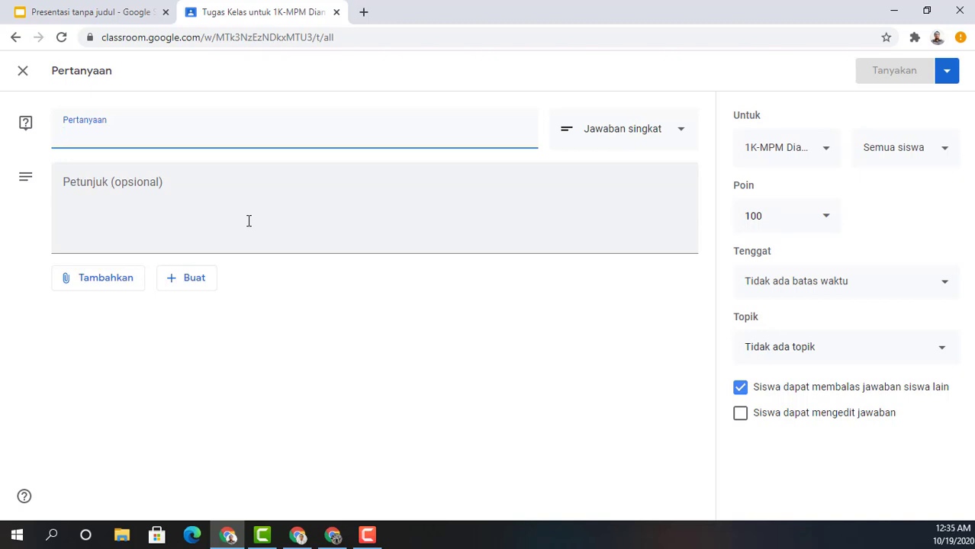
Enter "Presensi 19 Okt 2020" as the question text
type("Prese")
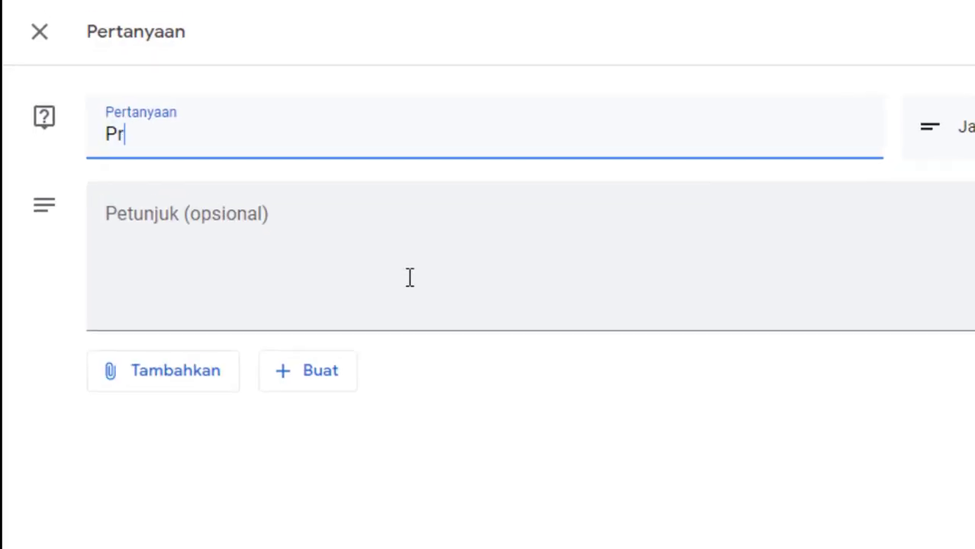
type("nsi")
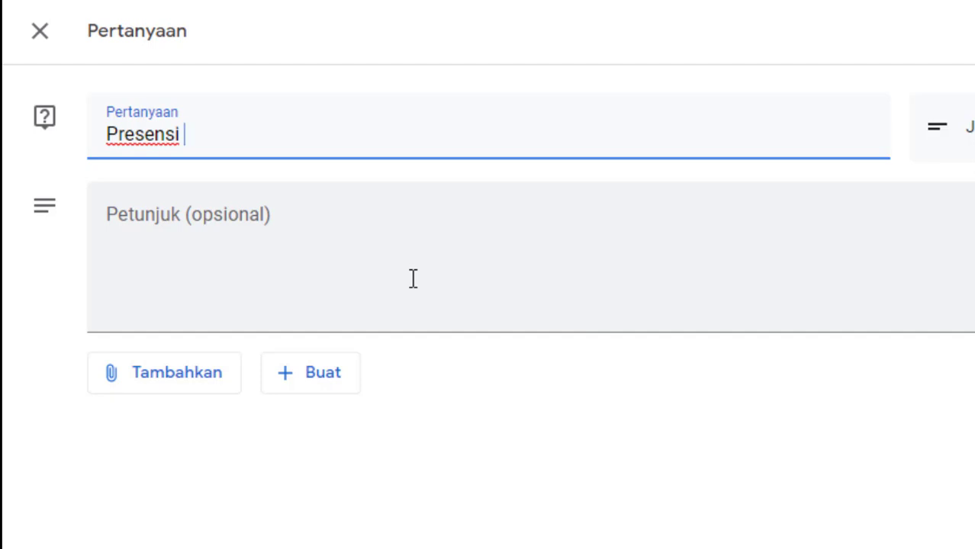
type("19 Oktober")
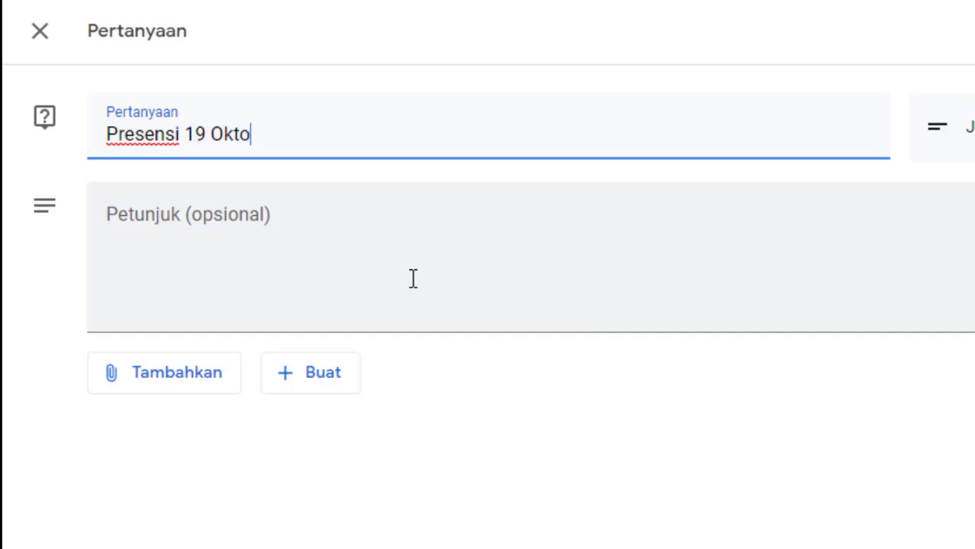
key("BackSpace")
key("BackSpace")
key("BackSpace")
key("BackSpace")
type("2020")
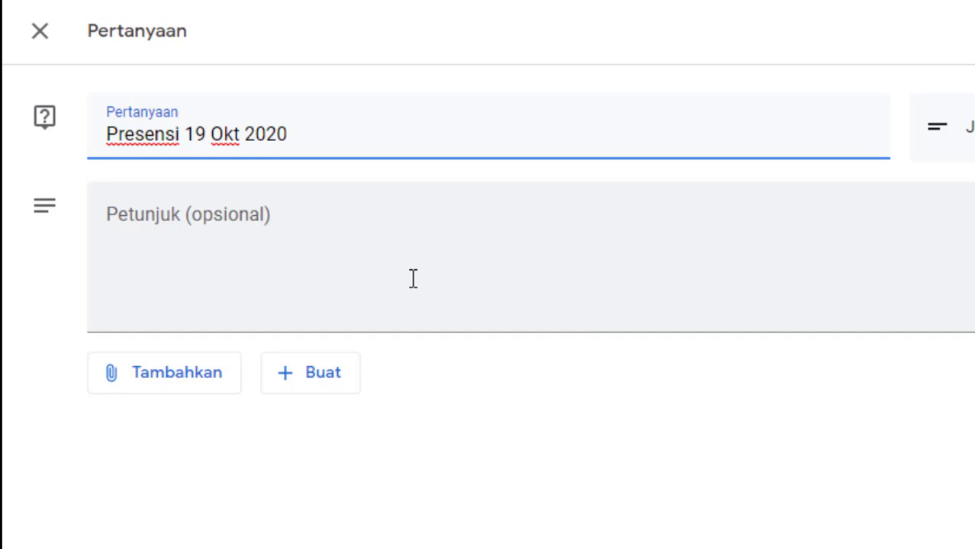
Fill in the question's optional instructions with "Silakan isi presesnsi untuk pertemuan hari ini !"
left_click(172, 221)
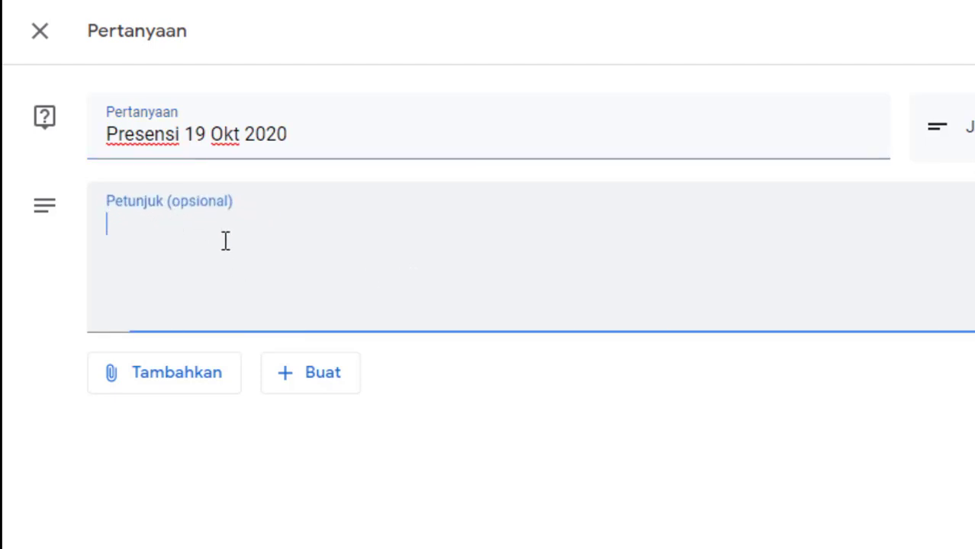
type("Silakan isi p")
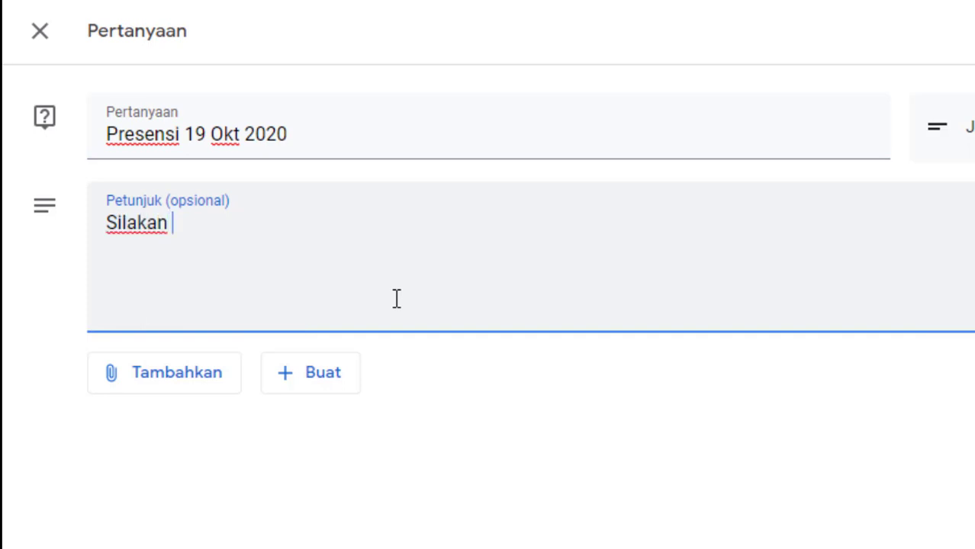
type("re")
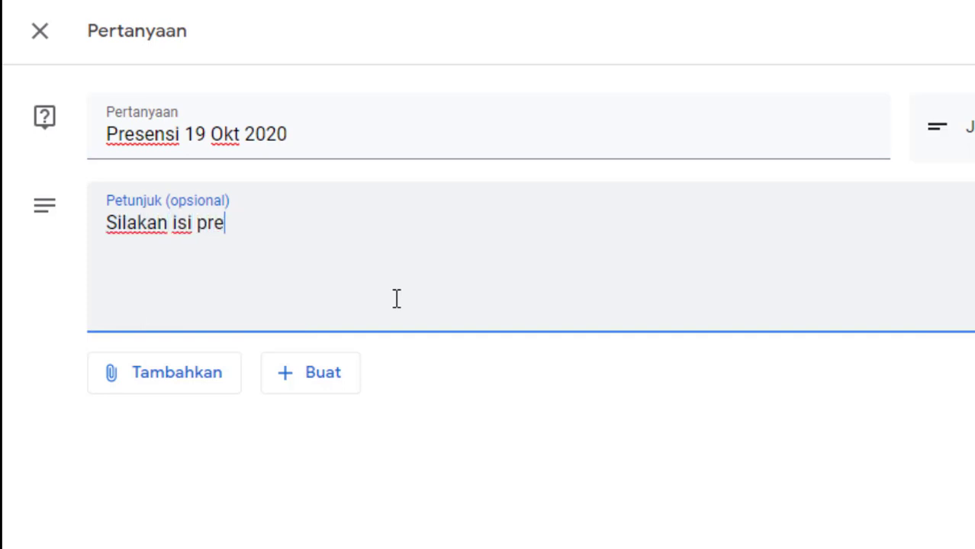
type("sesnsi ")
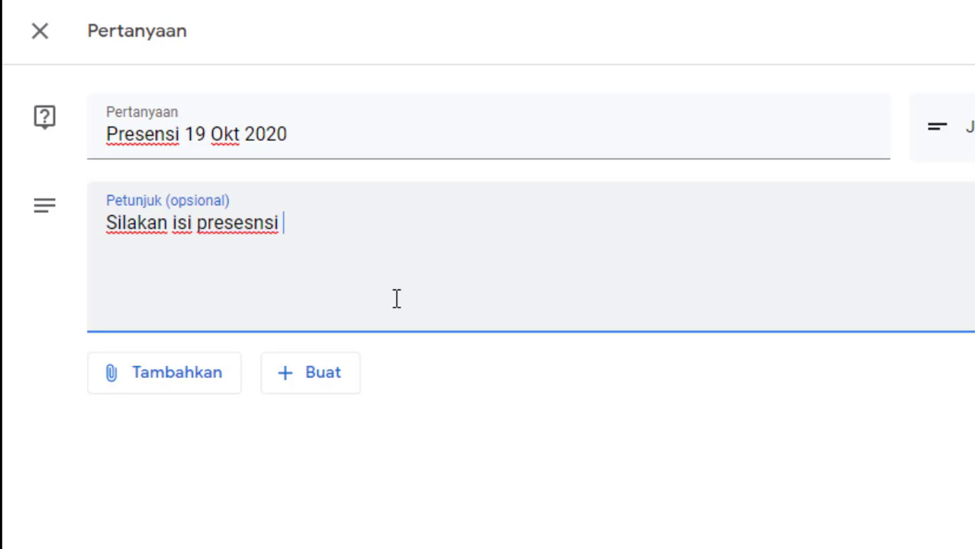
type("untuk pertemu")
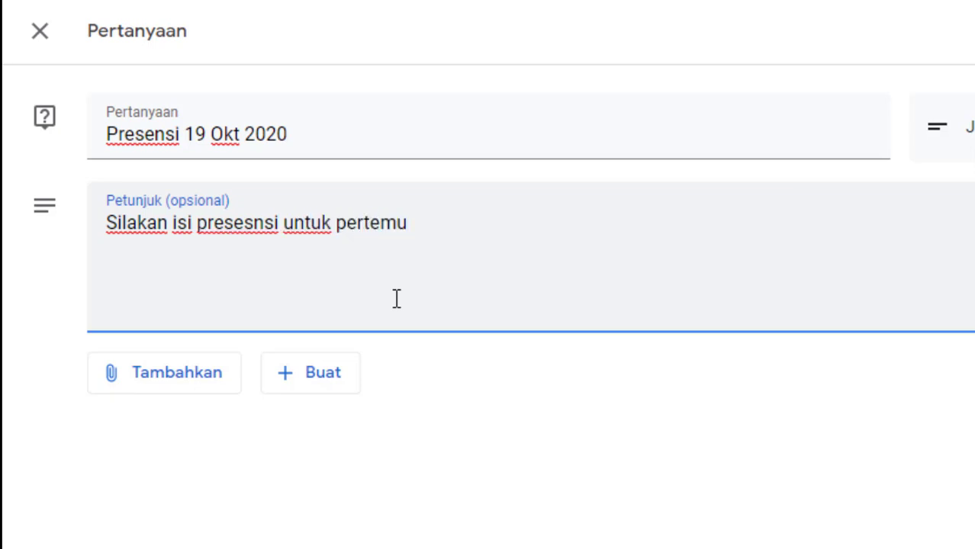
type("an hari ini")
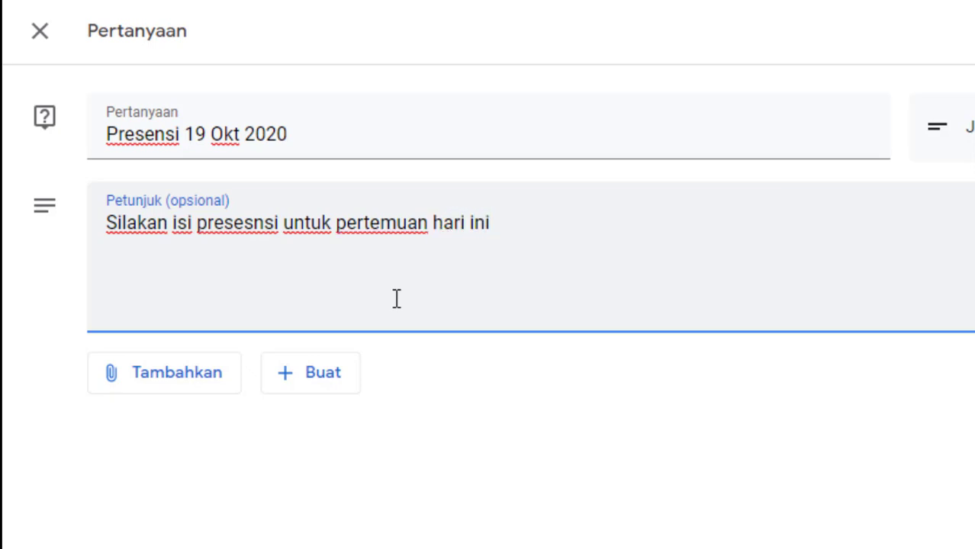
type(" !")
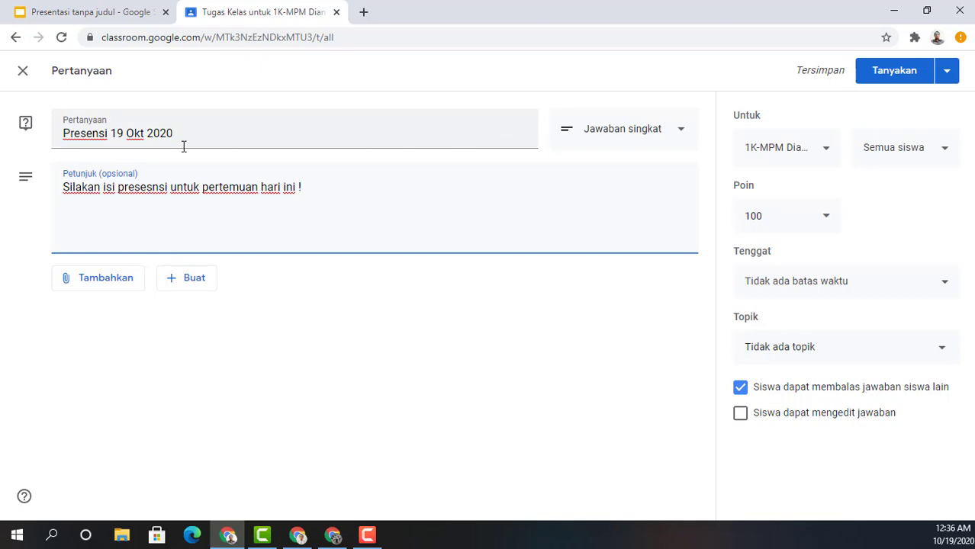
Change the question type to multiple choice (Pilihan ganda) and name its first answer option "Hadir"
left_click(665, 133)
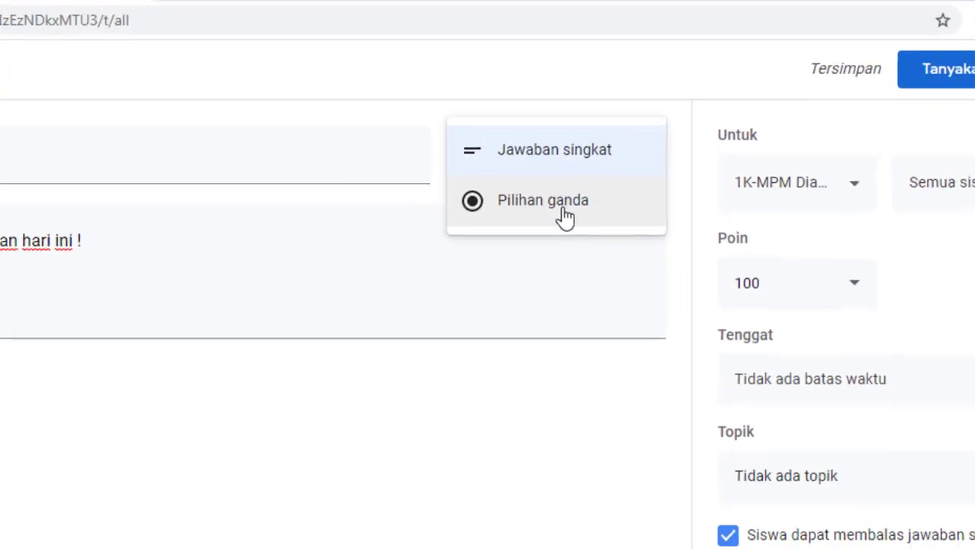
left_click(629, 170)
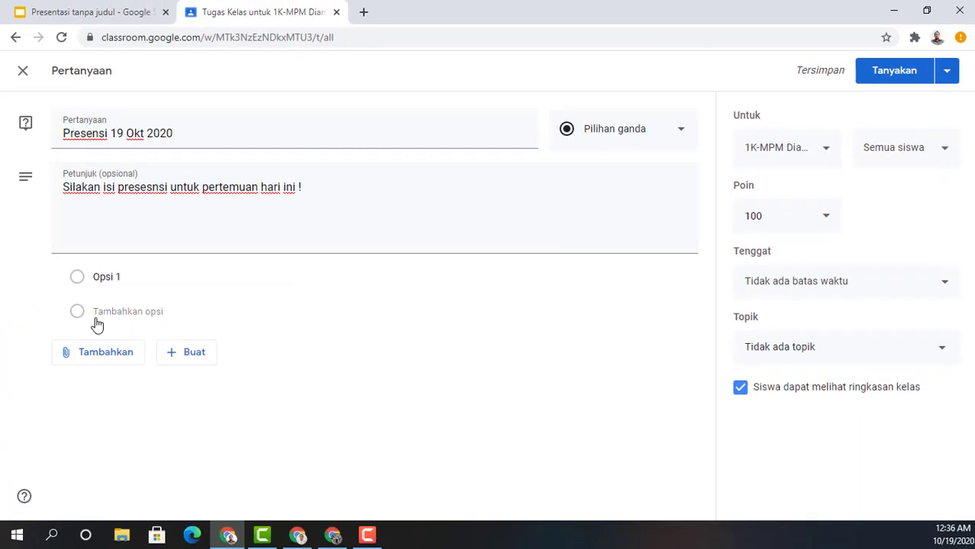
left_click(124, 283)
type("Hadir")
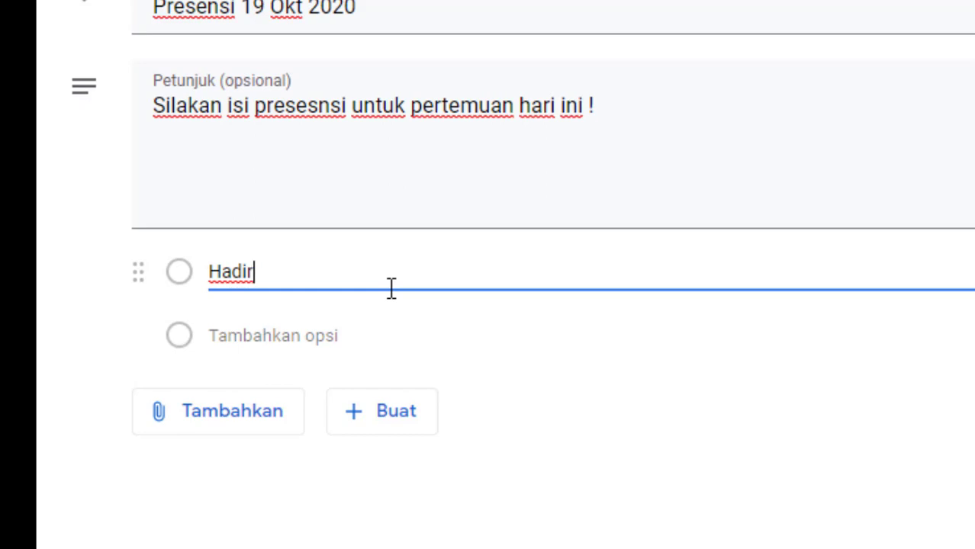
left_click(691, 506)
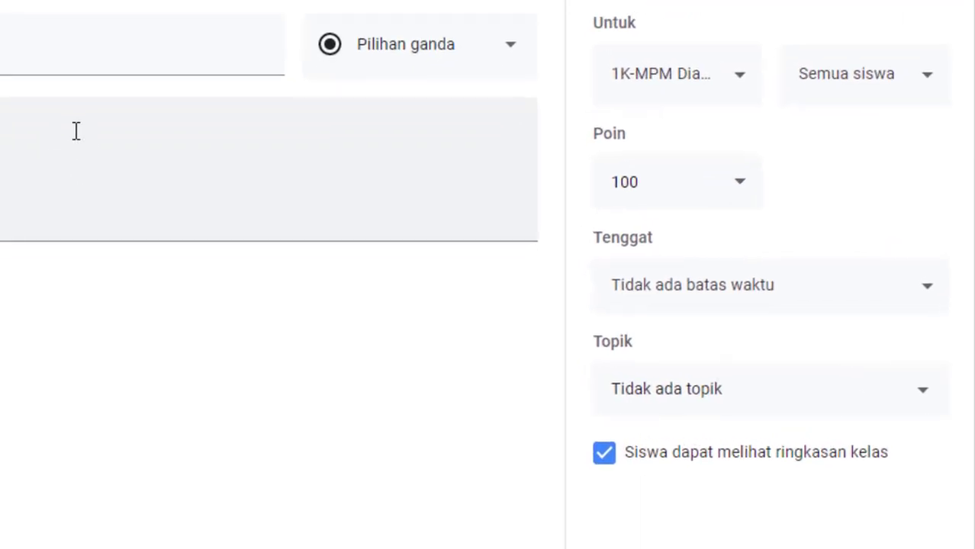
Check the list of classes the question can be assigned to and set the question's points to 1
left_click(700, 92)
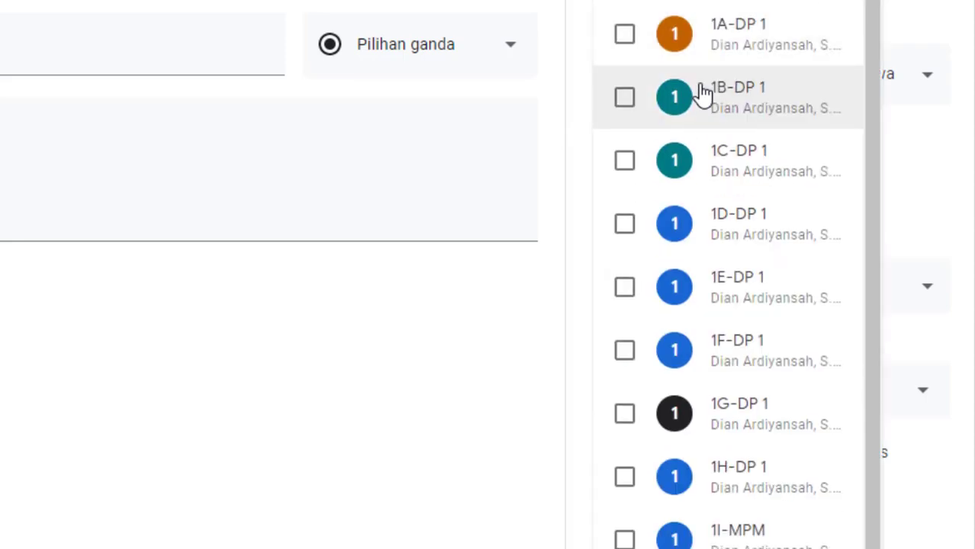
left_click(934, 18)
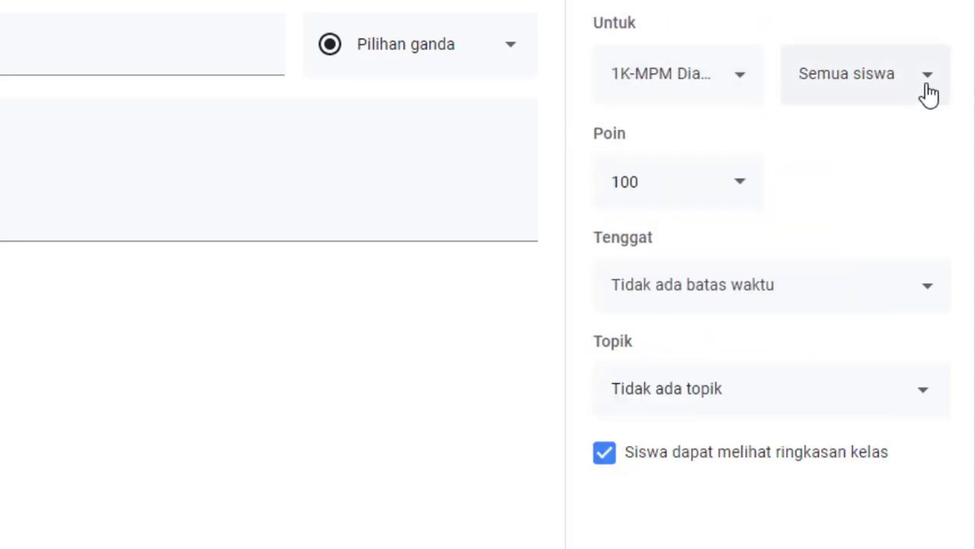
left_click(742, 203)
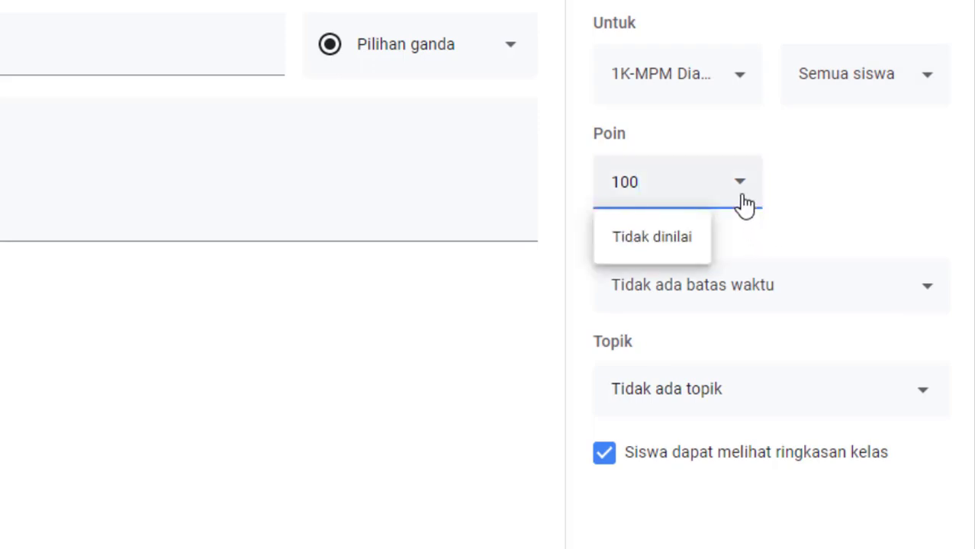
left_click(818, 191)
left_click(680, 191)
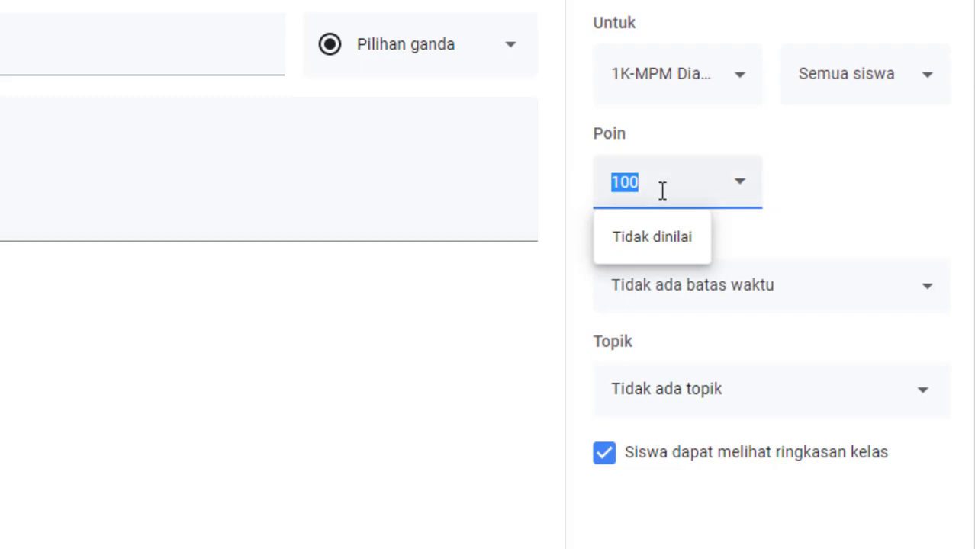
type("1")
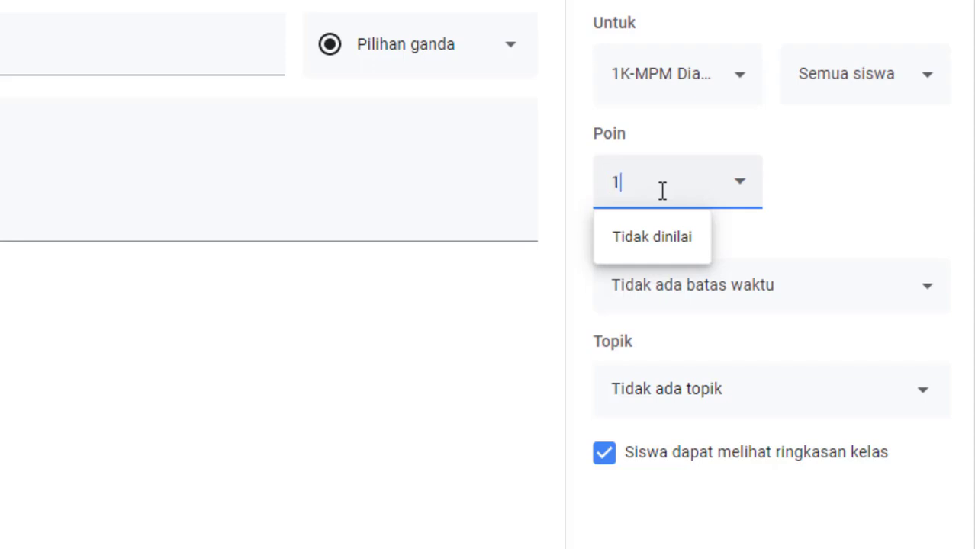
left_click(898, 194)
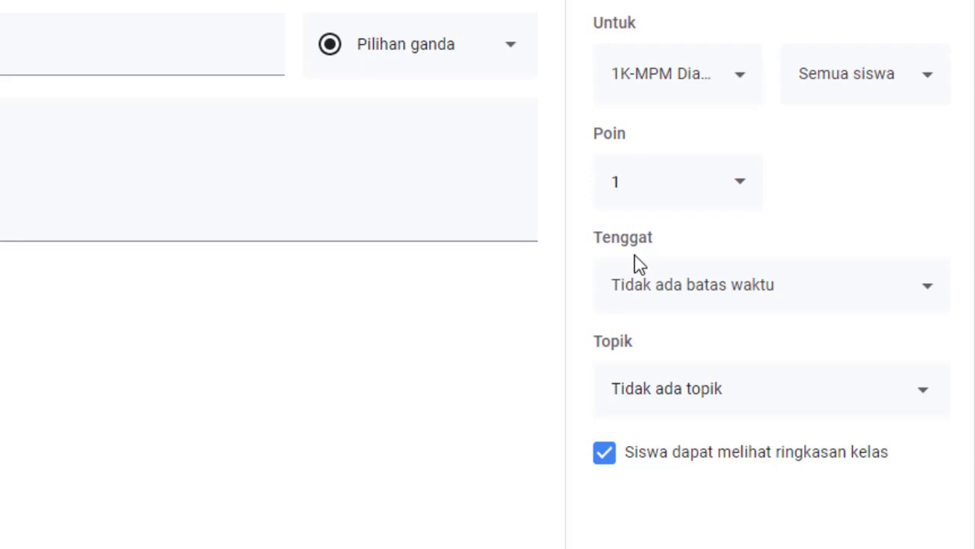
Set the question's deadline to 19 Okt 2020 at 09.15
left_click(797, 295)
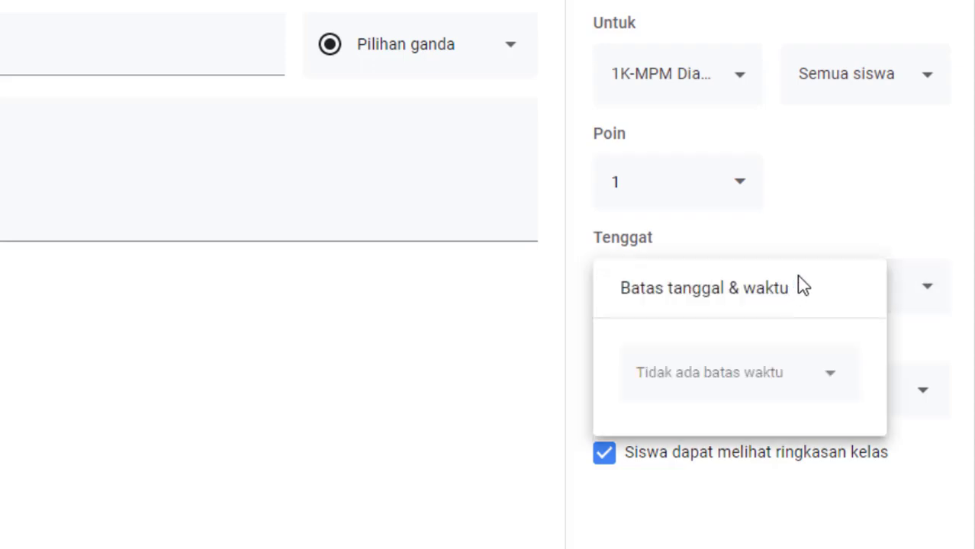
left_click(800, 374)
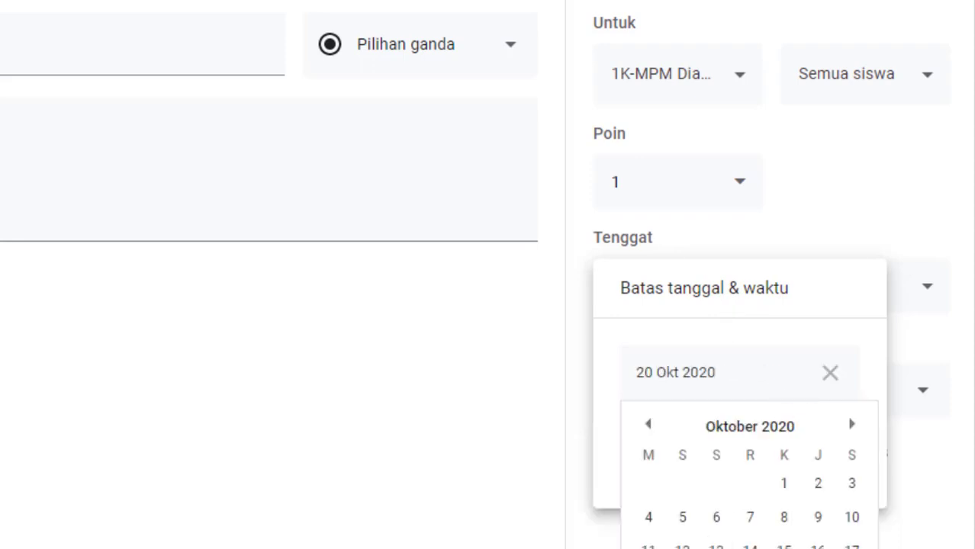
left_click(682, 548)
left_click(678, 454)
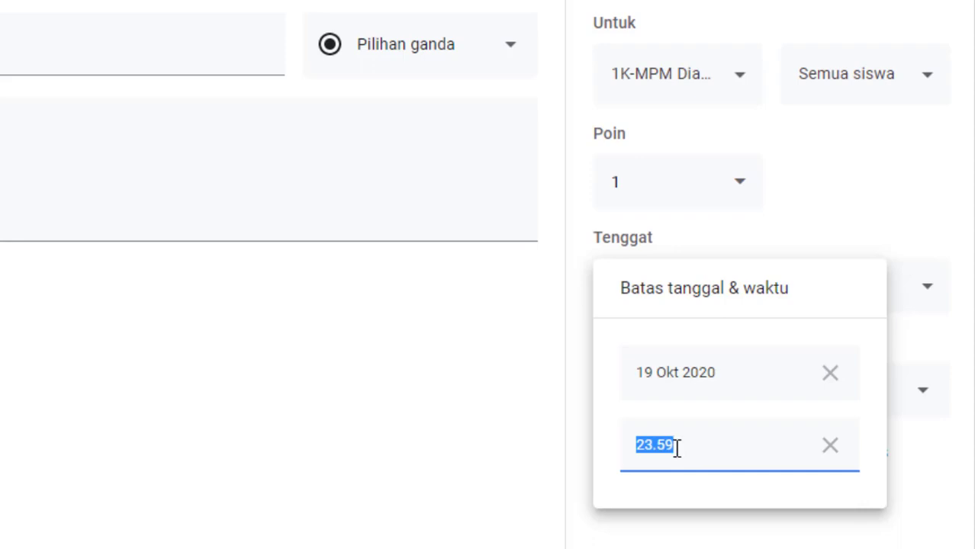
type("9.")
type("5")
key("Return")
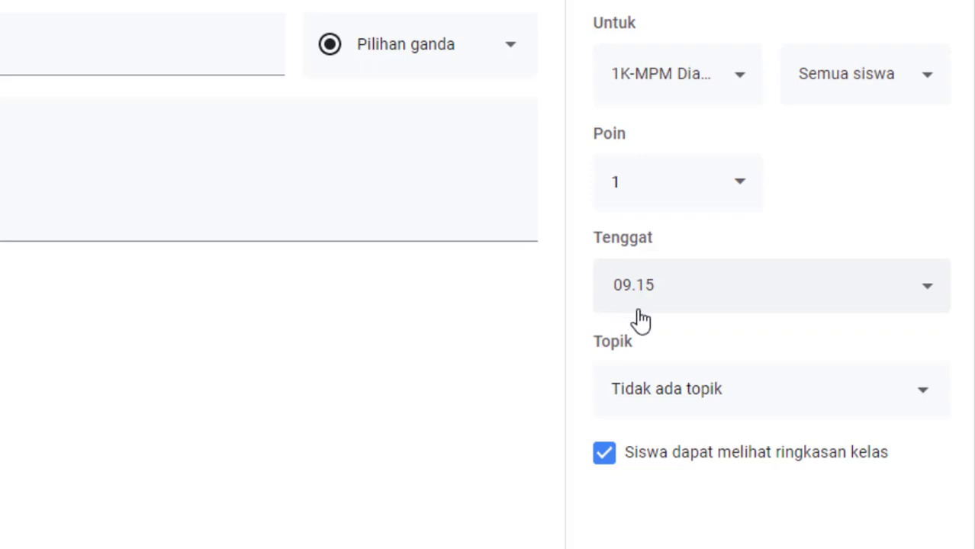
Create a new topic named "Presensi Cawu 1" for the question
left_click(695, 399)
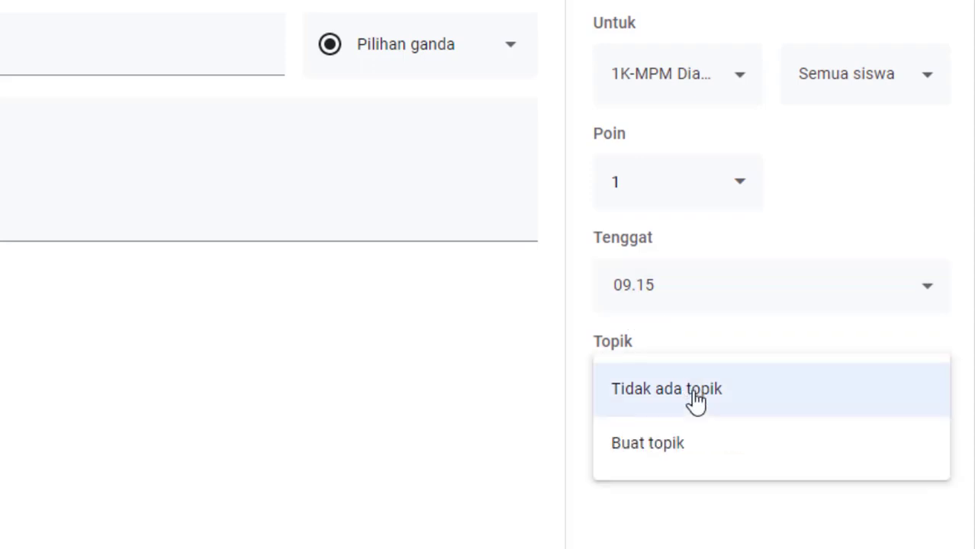
left_click(678, 456)
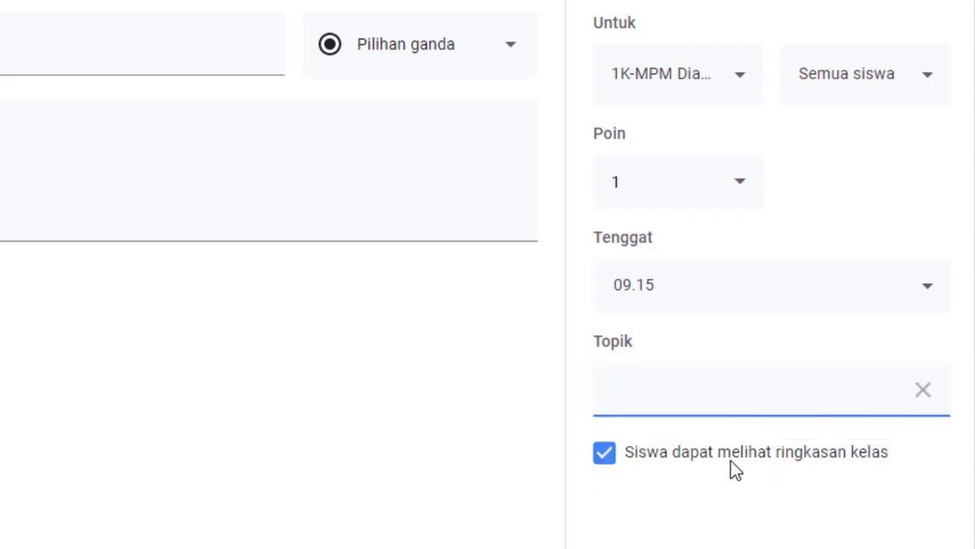
type("Presensi ")
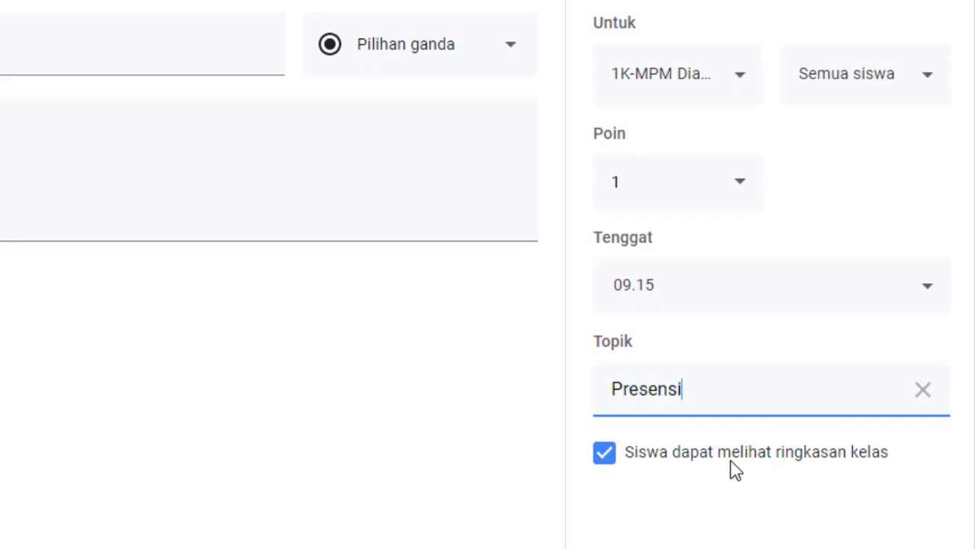
type("Ca")
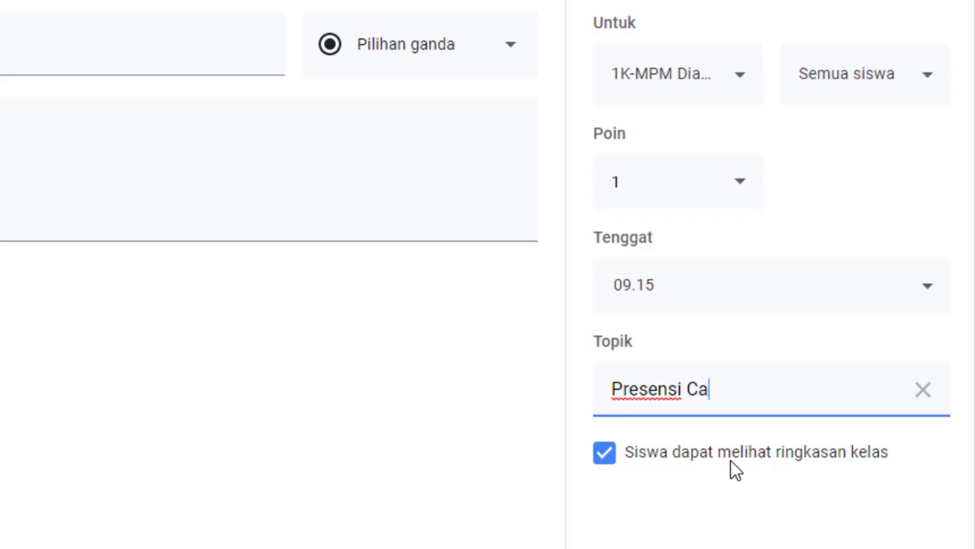
type("wu 1")
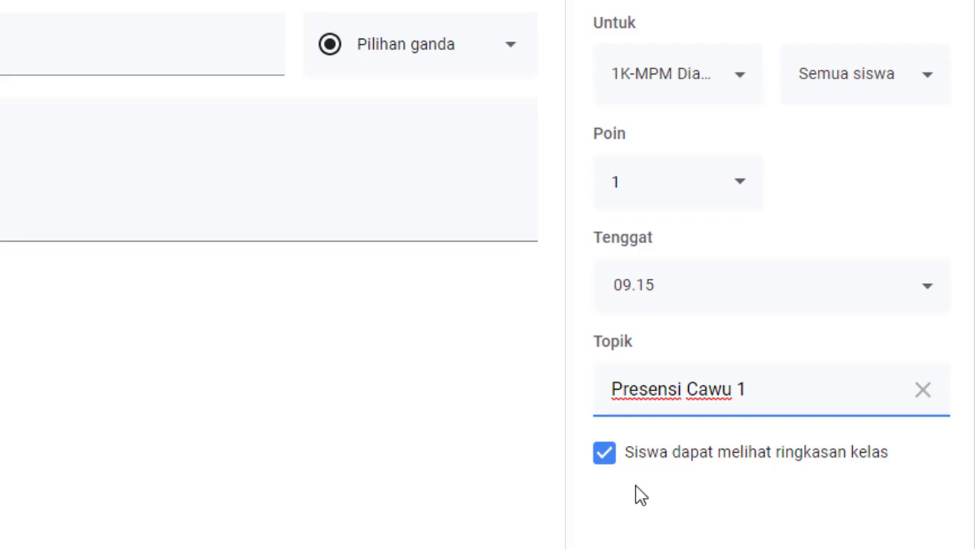
Turn off students' view of the class summary (Siswa dapat melihat ringkasan kelas) and close the question, keeping it as a draft
left_click(607, 460)
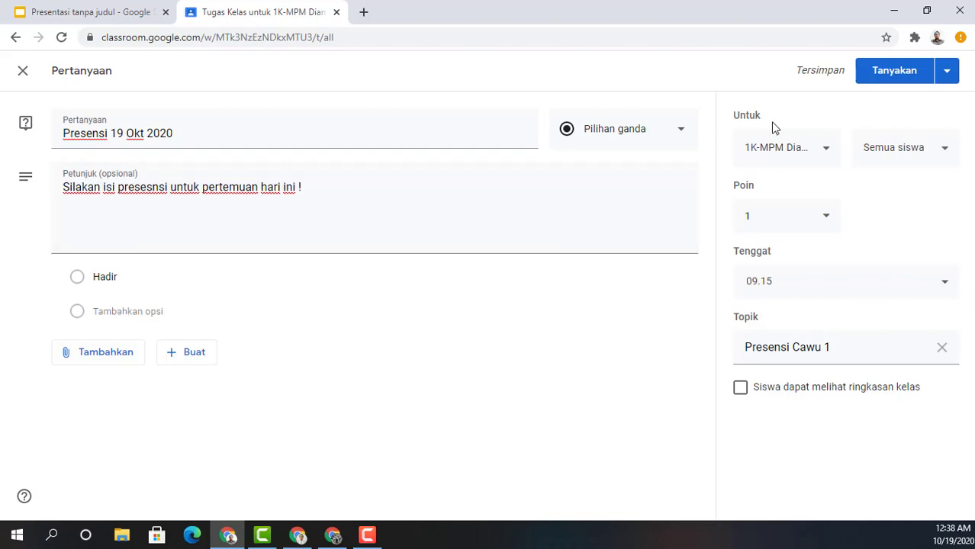
left_click(39, 82)
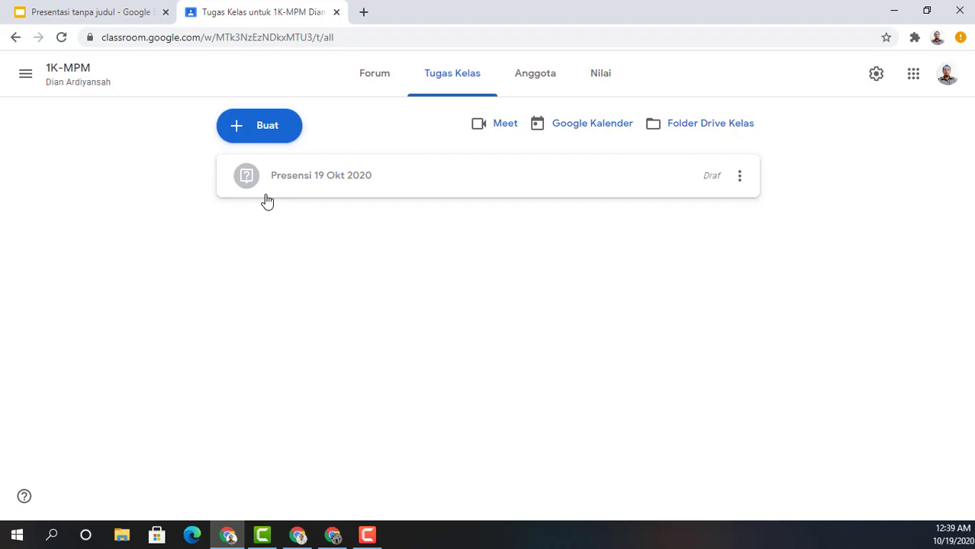
Reopen the draft question Presensi 19 Okt 2020 for editing and publish it to the 1K-MPM class
left_click(739, 180)
left_click(705, 214)
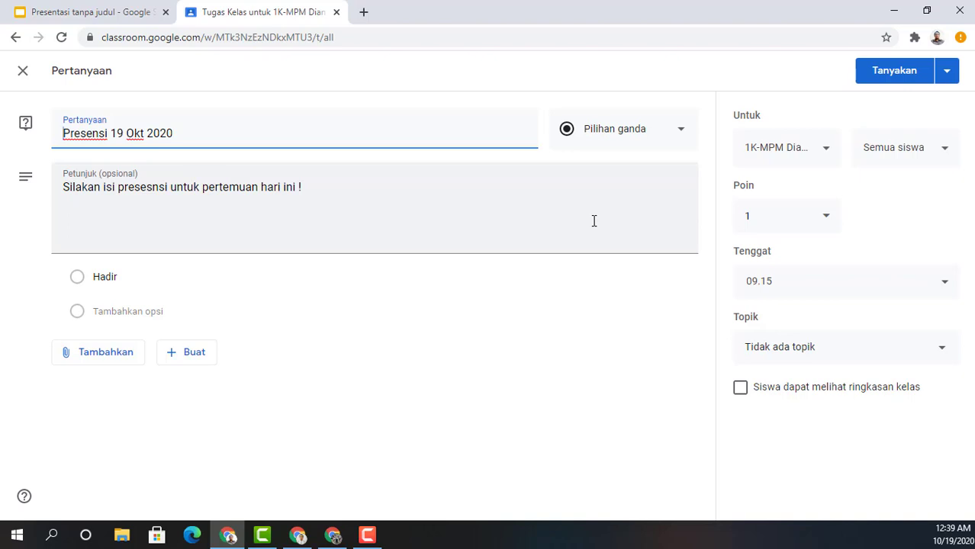
left_click(24, 70)
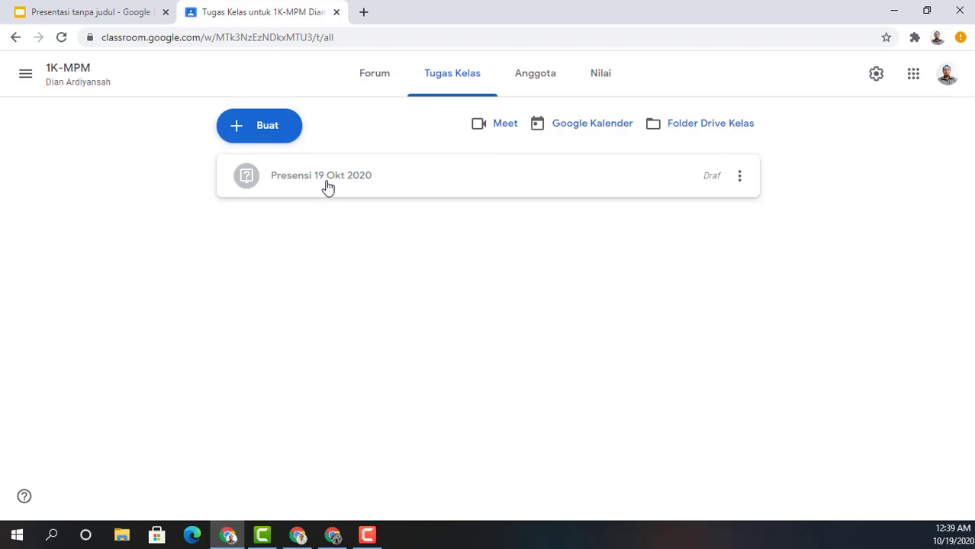
left_click(741, 181)
left_click(686, 210)
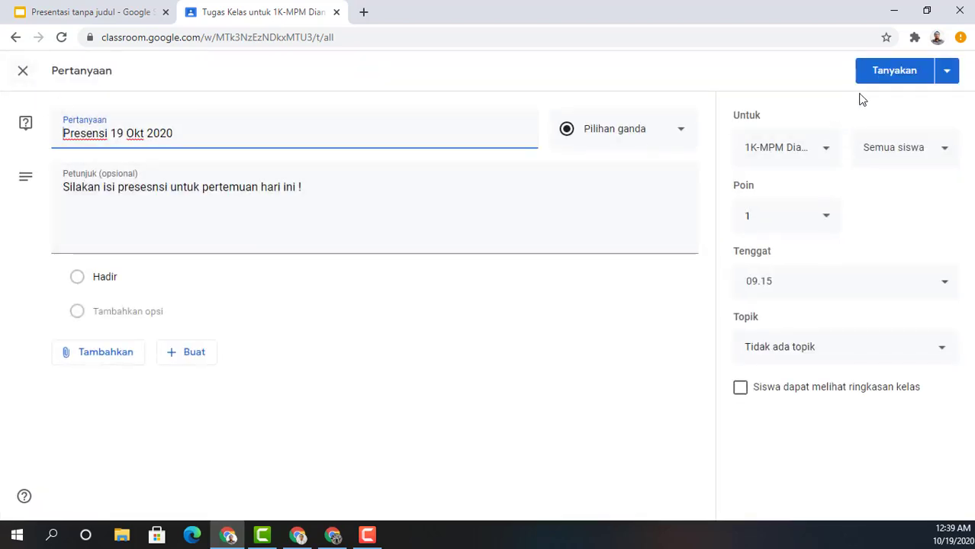
left_click(893, 73)
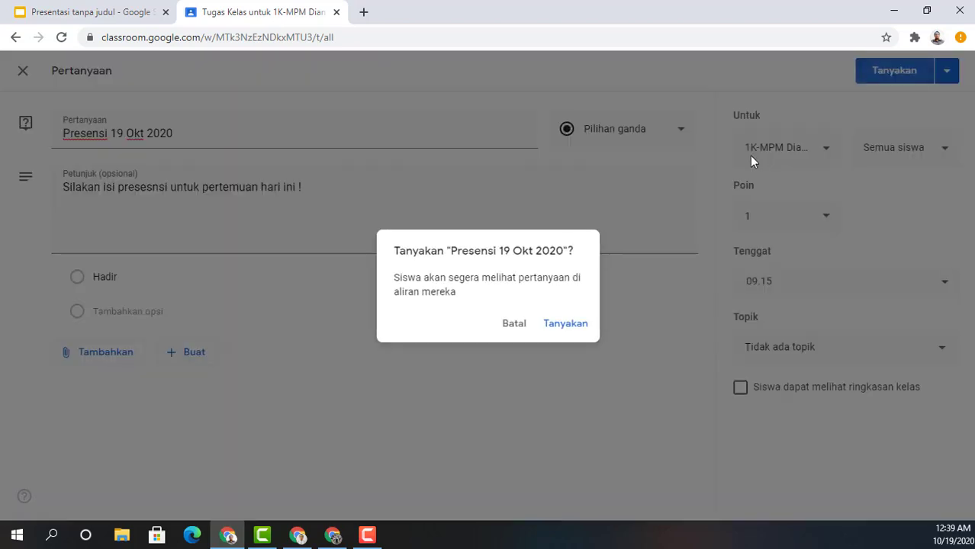
left_click(563, 330)
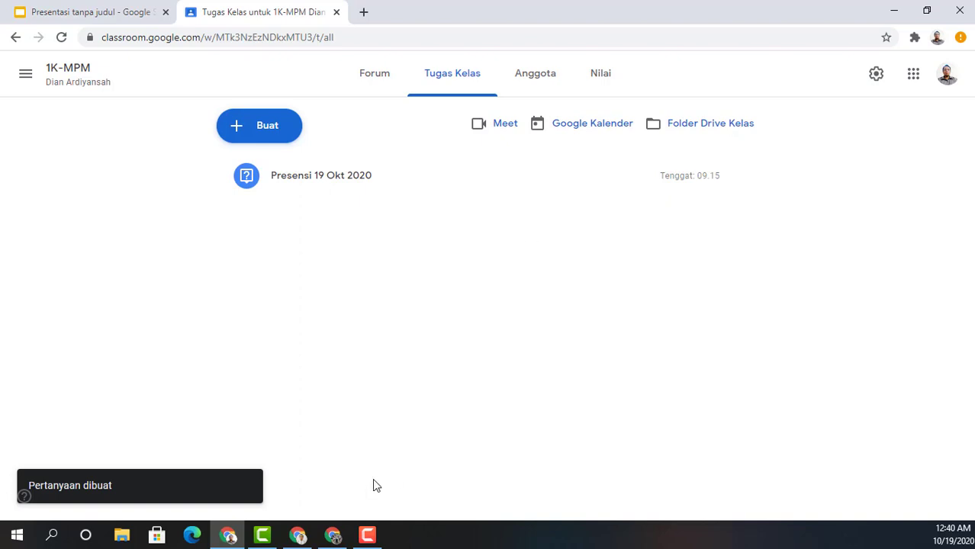
Switch to the first student's browser window, open Presensi 19 Okt 2020 in 1K-MPM and submit the answer "Hadir"
left_click(299, 534)
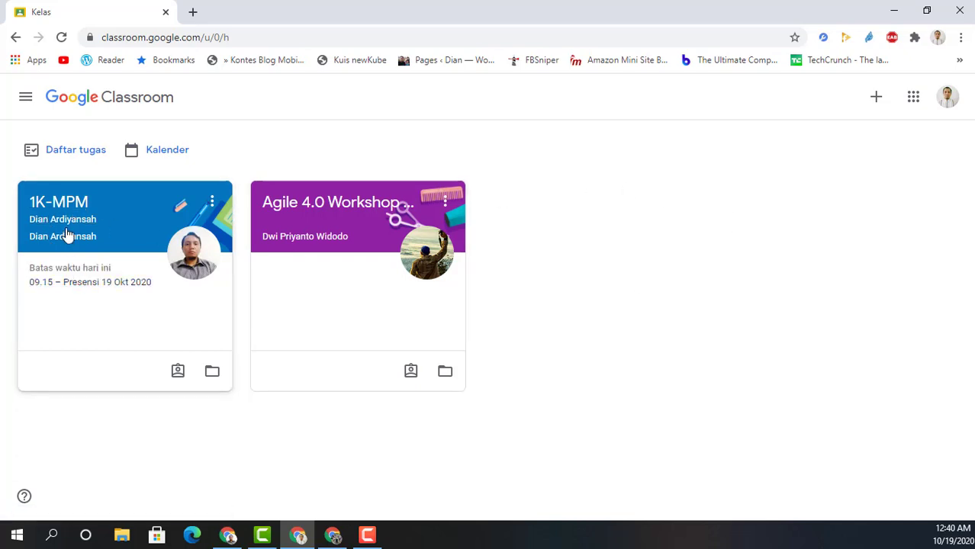
left_click(38, 215)
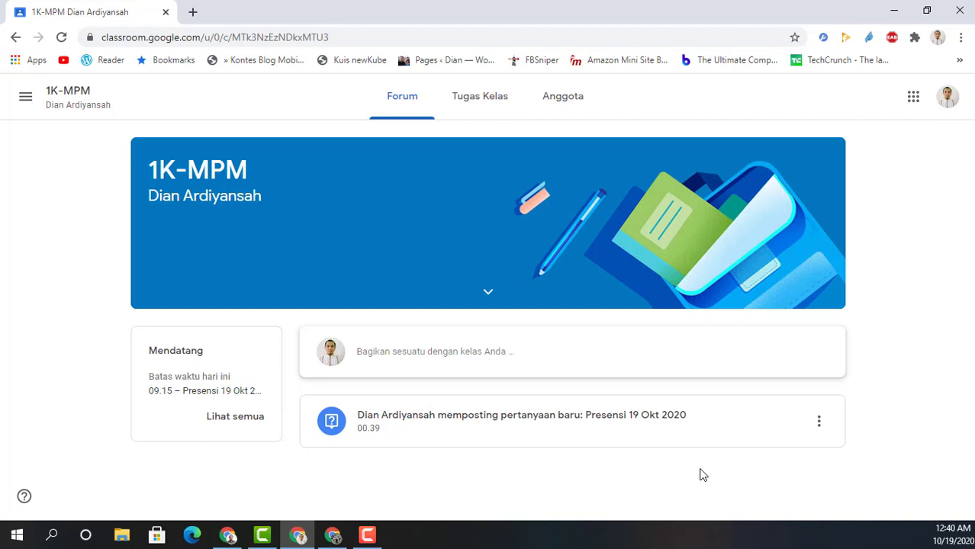
left_click(471, 425)
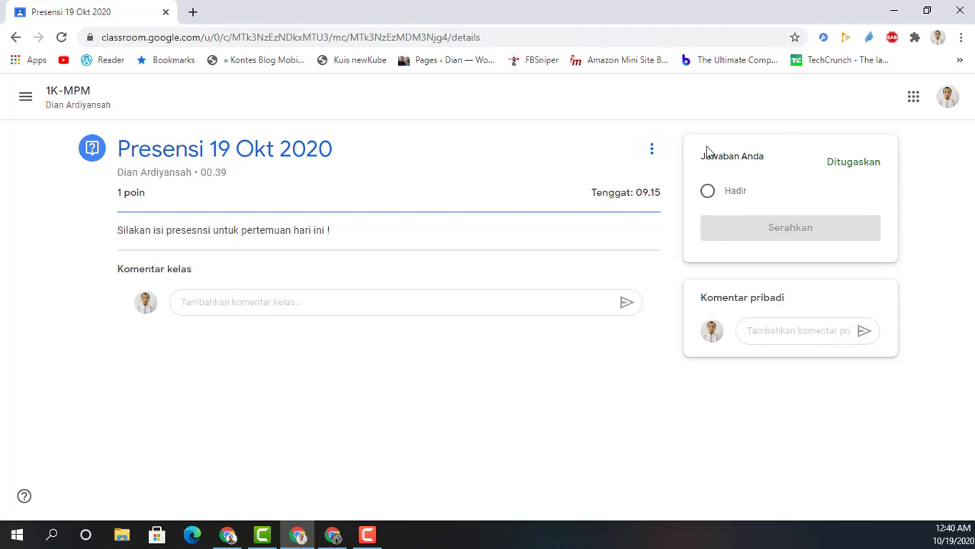
left_click(707, 191)
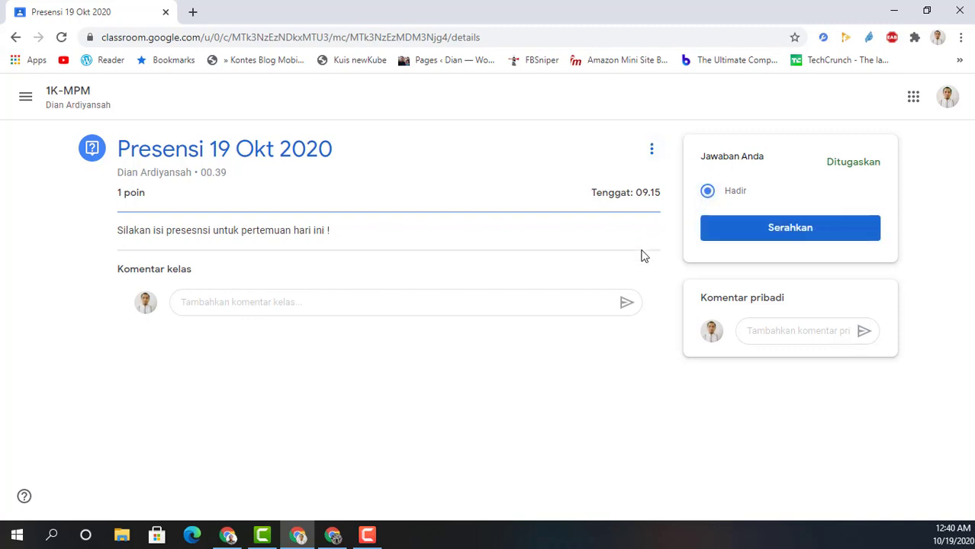
left_click(784, 235)
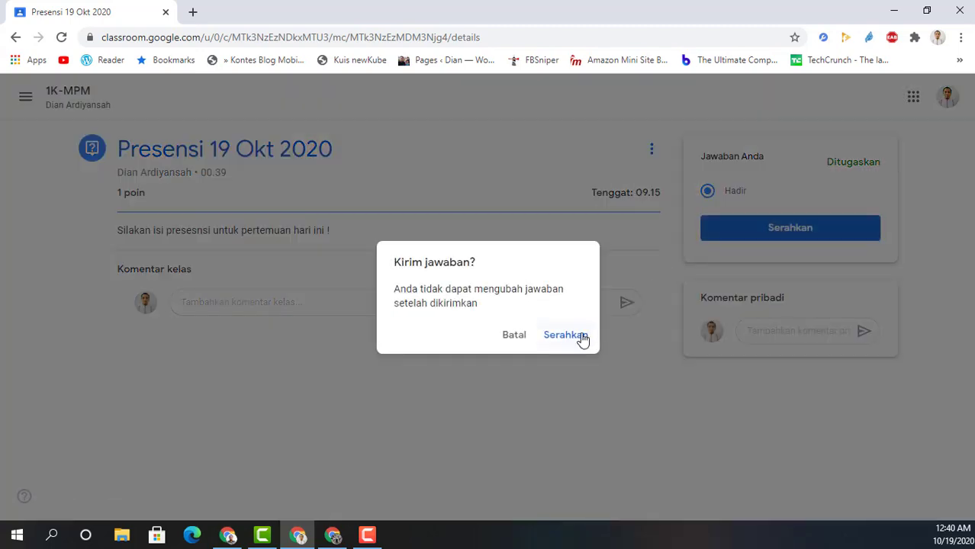
left_click(580, 337)
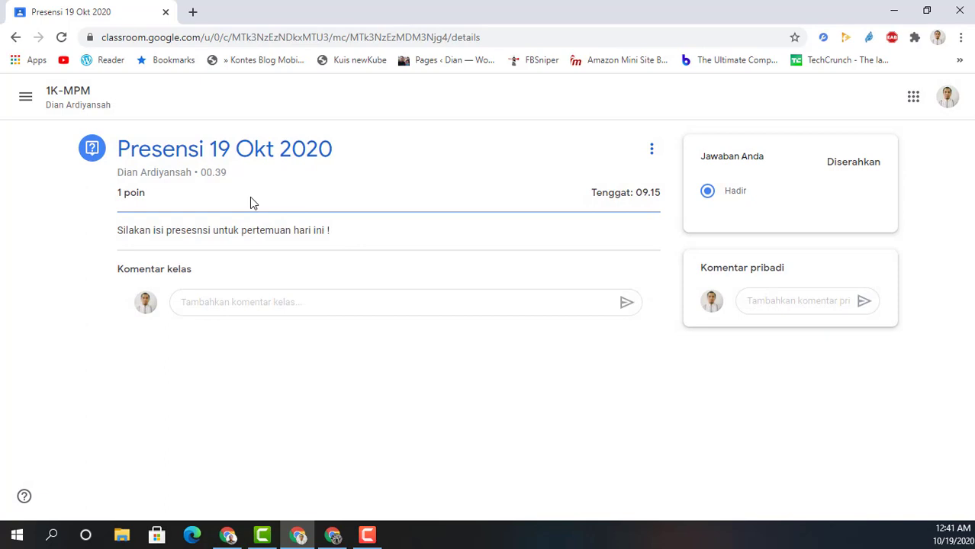
Switch back to the teacher's browser window, refresh the classwork, and check the attendance responses and the class gradebook
left_click(227, 524)
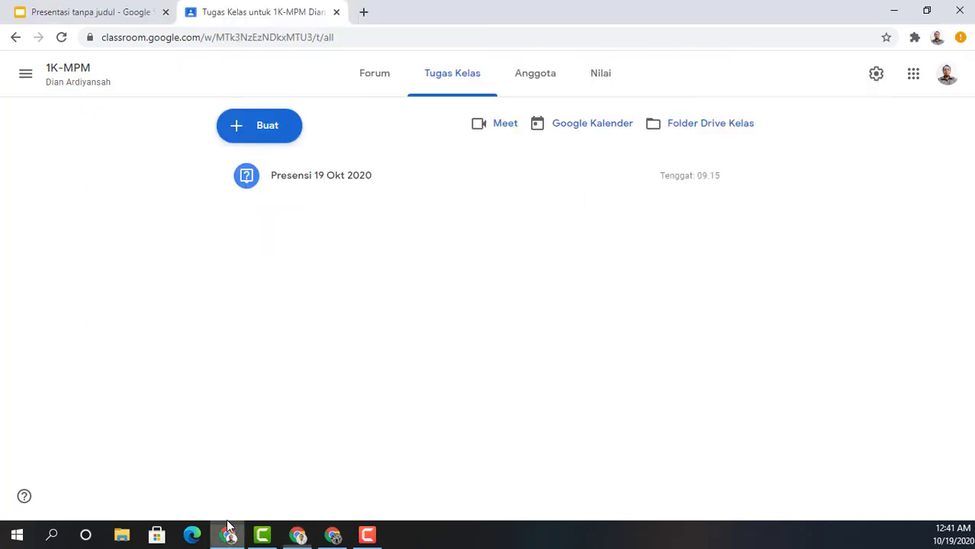
right_click(443, 231)
left_click(484, 276)
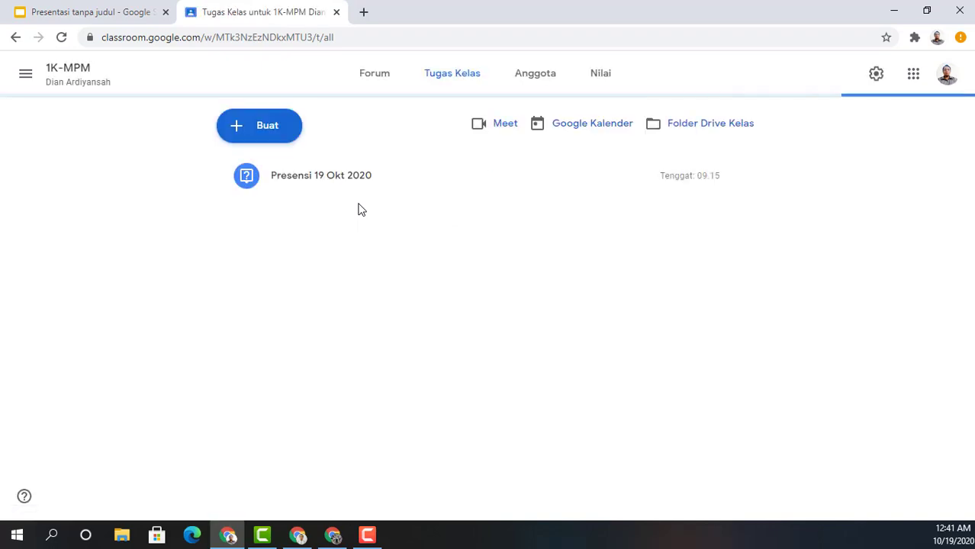
left_click(341, 186)
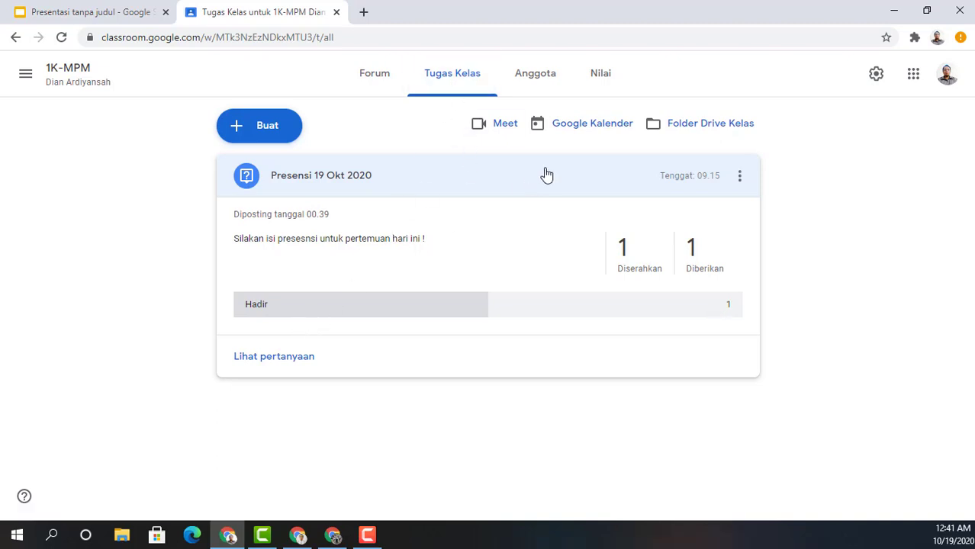
left_click(598, 83)
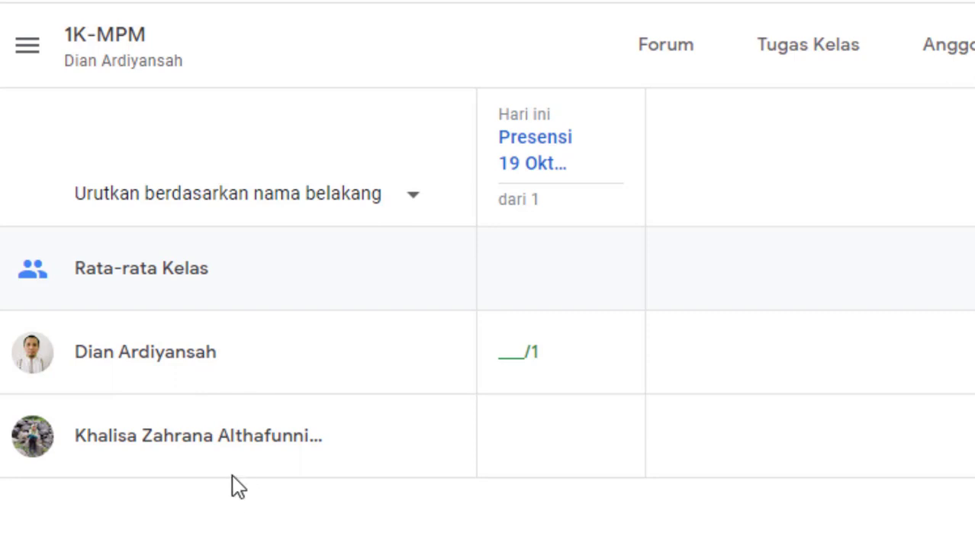
mouse_move(547, 454)
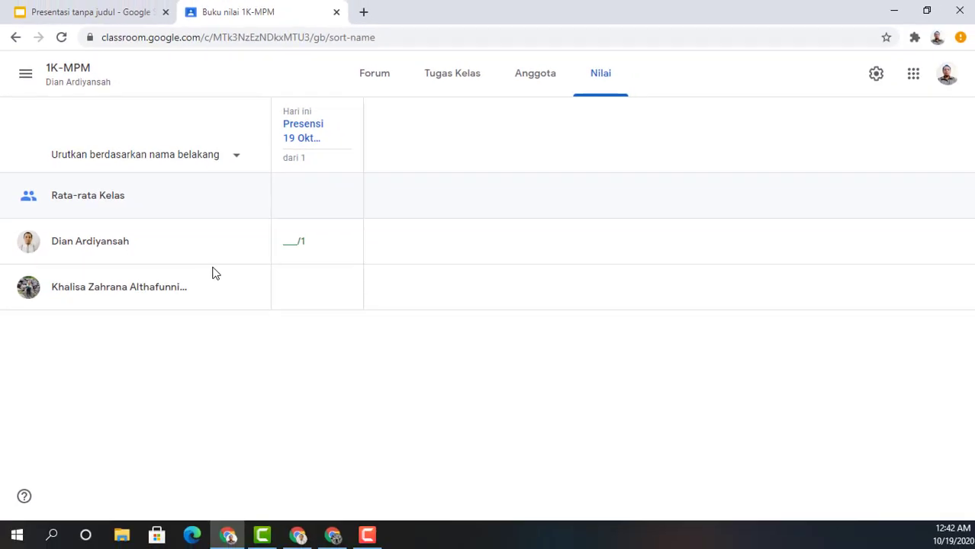
Switch to the second student's browser window, open Presensi 19 Okt 2020 from the updated forum and submit the answer "Hadir"
left_click(347, 540)
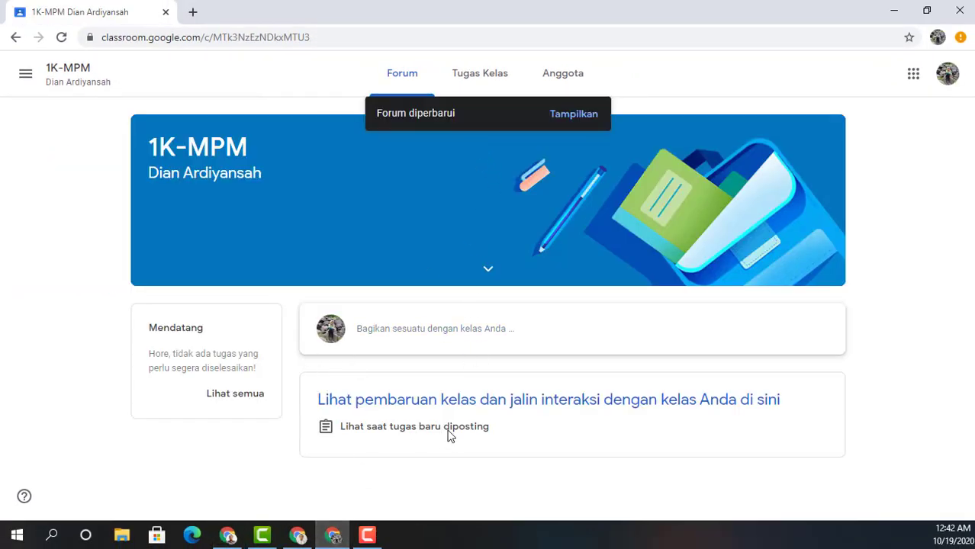
left_click(573, 113)
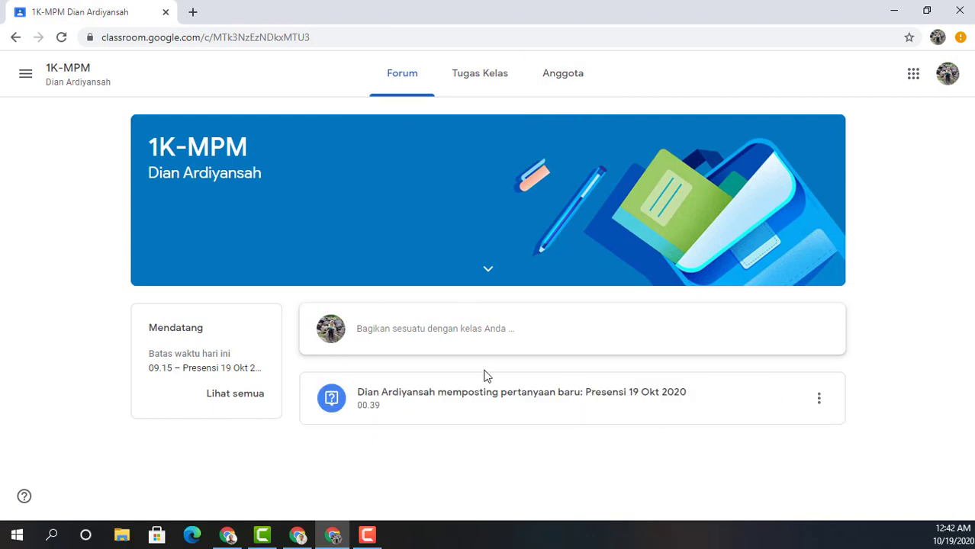
left_click(473, 402)
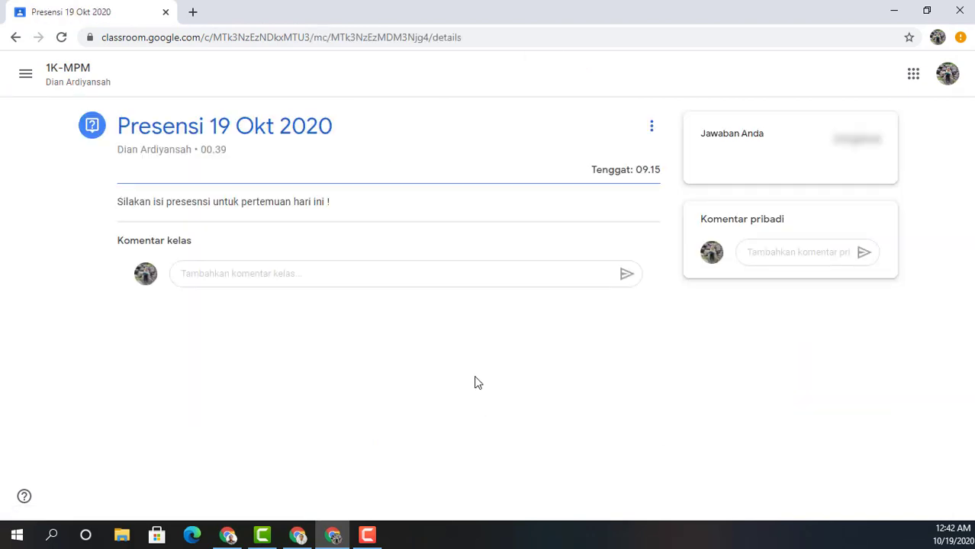
left_click(708, 174)
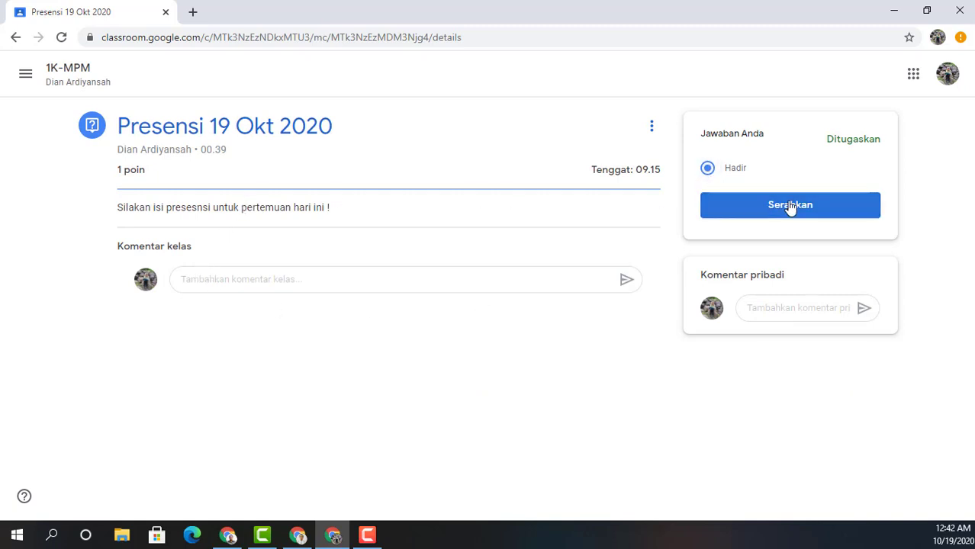
left_click(784, 213)
left_click(572, 324)
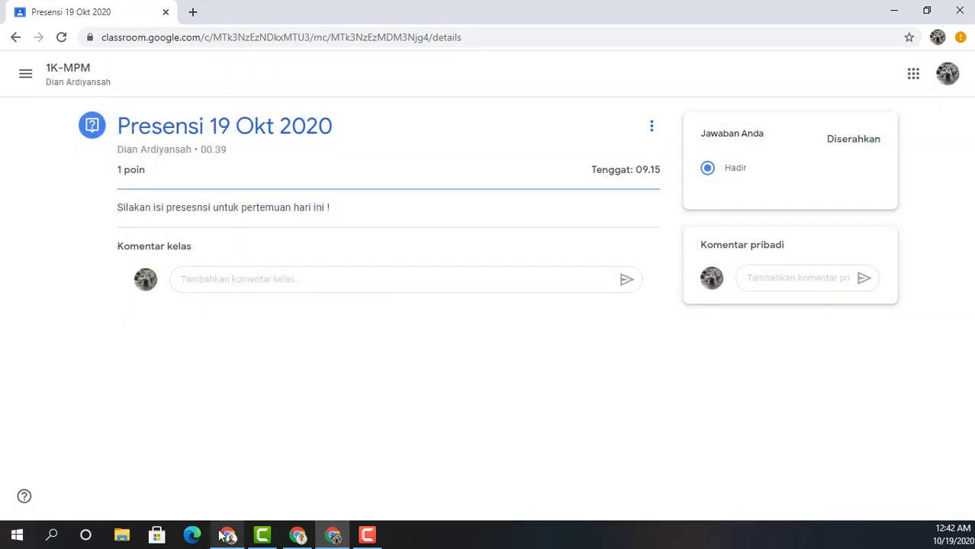
Refresh the gradebook in the teacher's browser window and give both students a grade of 1 for Presensi 19 Okt 2020
left_click(228, 537)
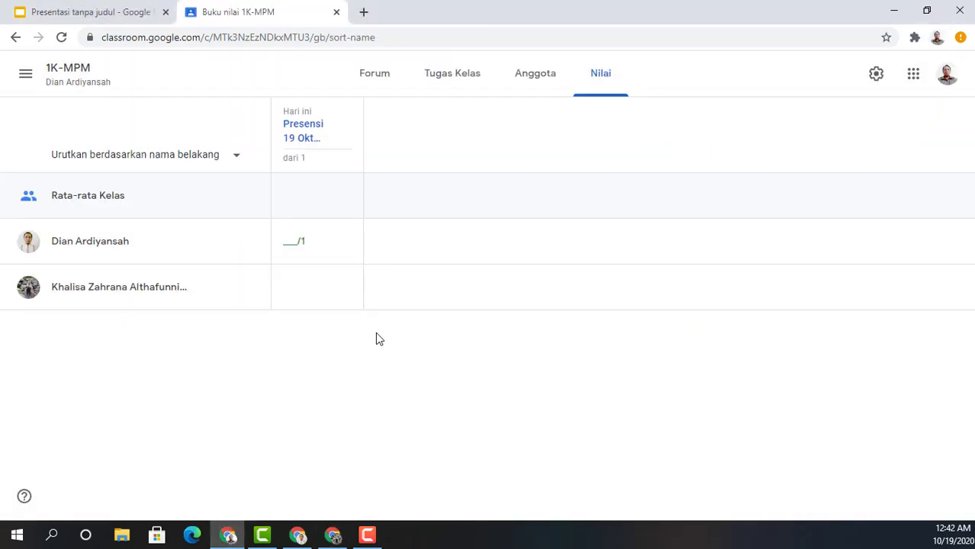
left_click(61, 38)
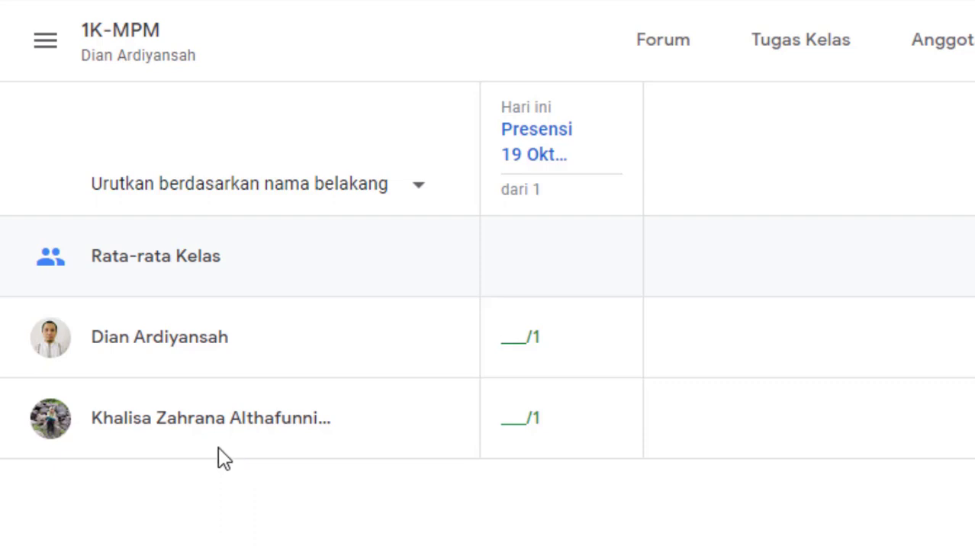
left_click(519, 349)
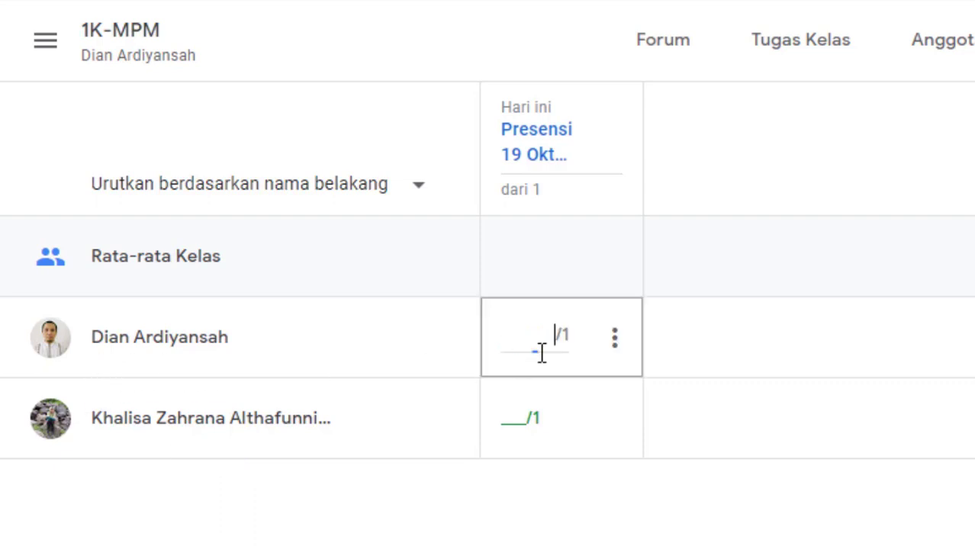
left_click(526, 428)
type("1")
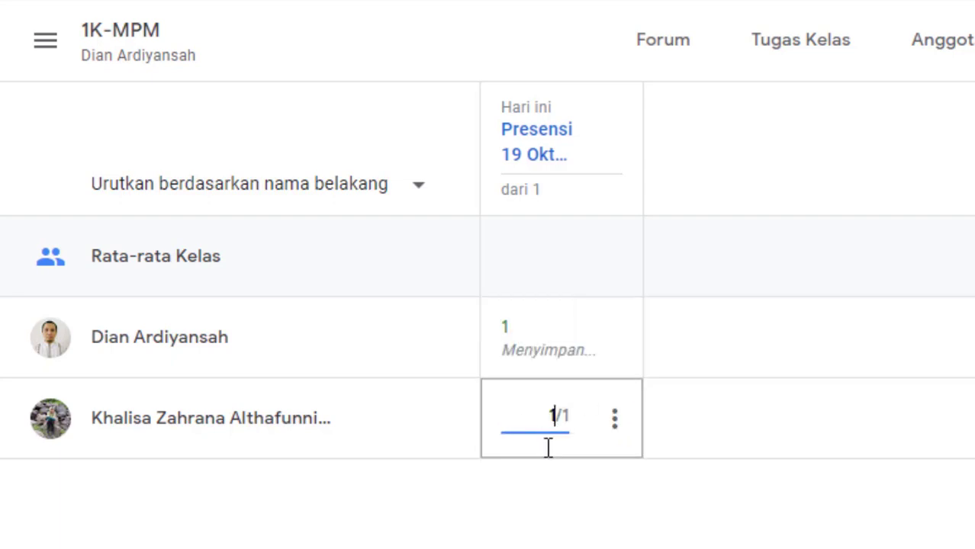
left_click(578, 500)
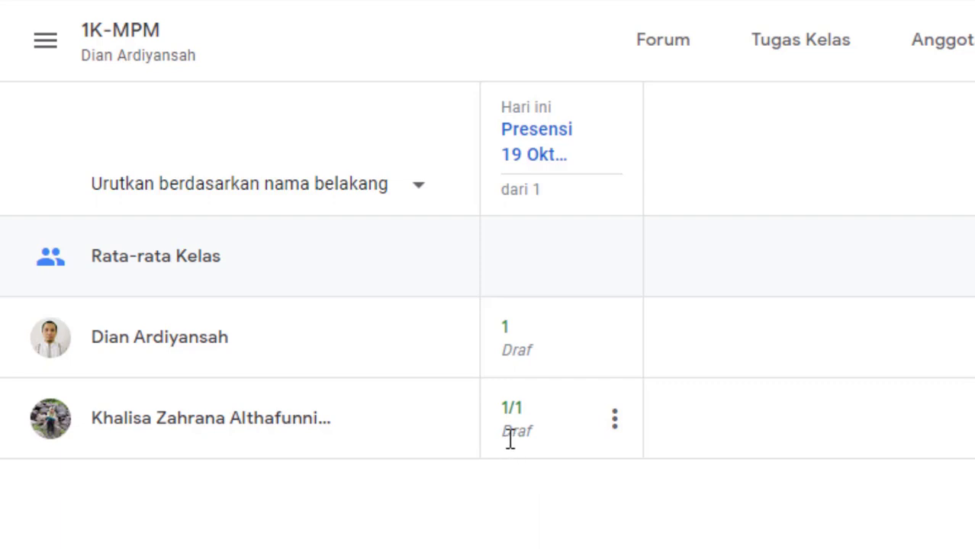
Return the graded Presensi 19 Okt 2020 work to both students without a private comment
left_click(614, 345)
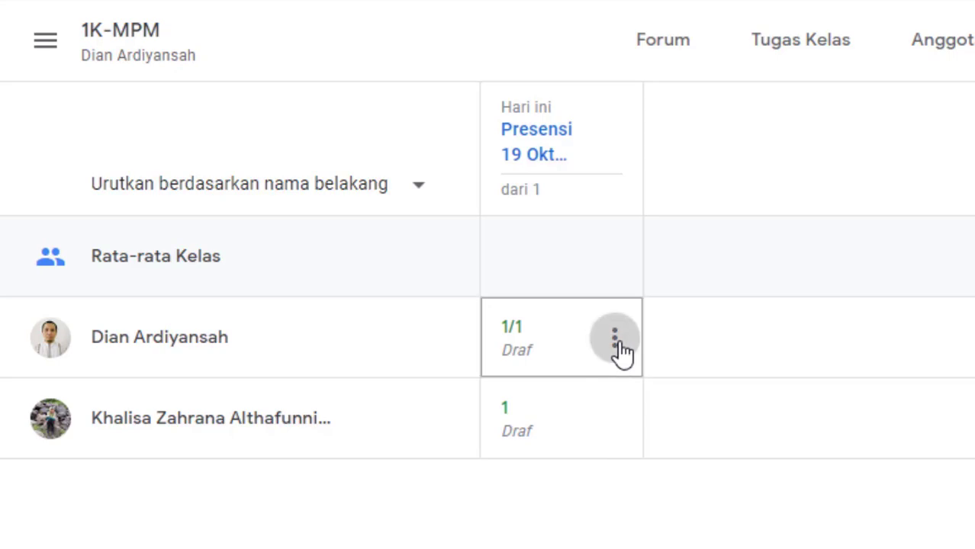
key("Return")
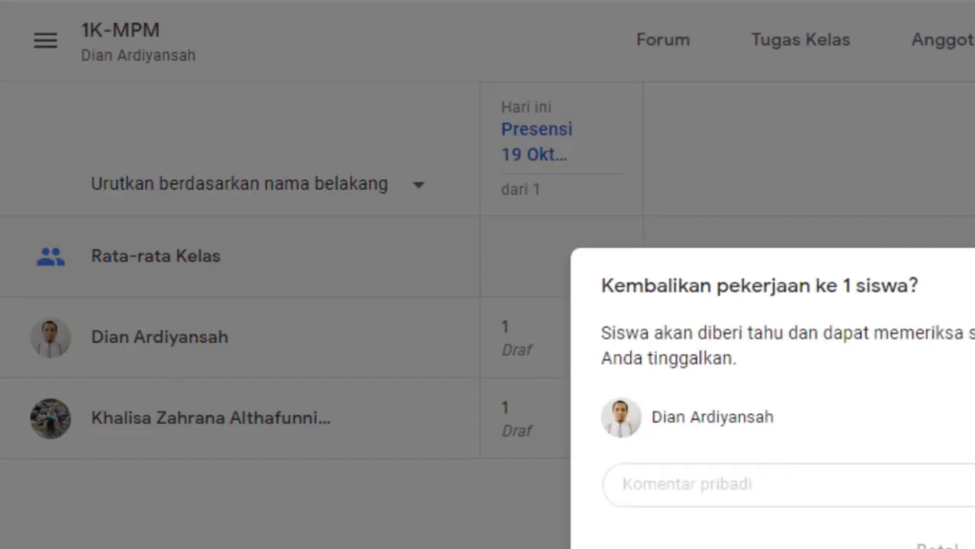
left_click(917, 545)
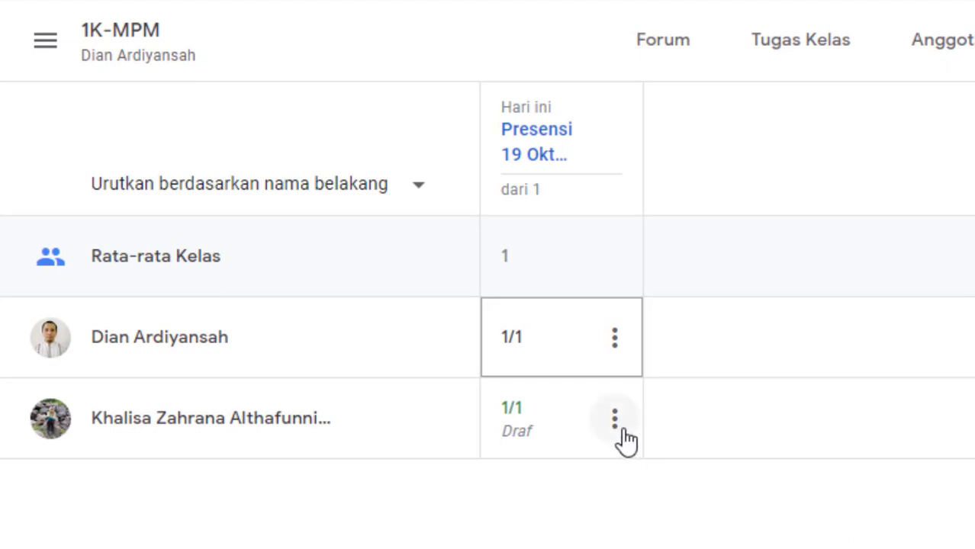
left_click(624, 440)
left_click(492, 478)
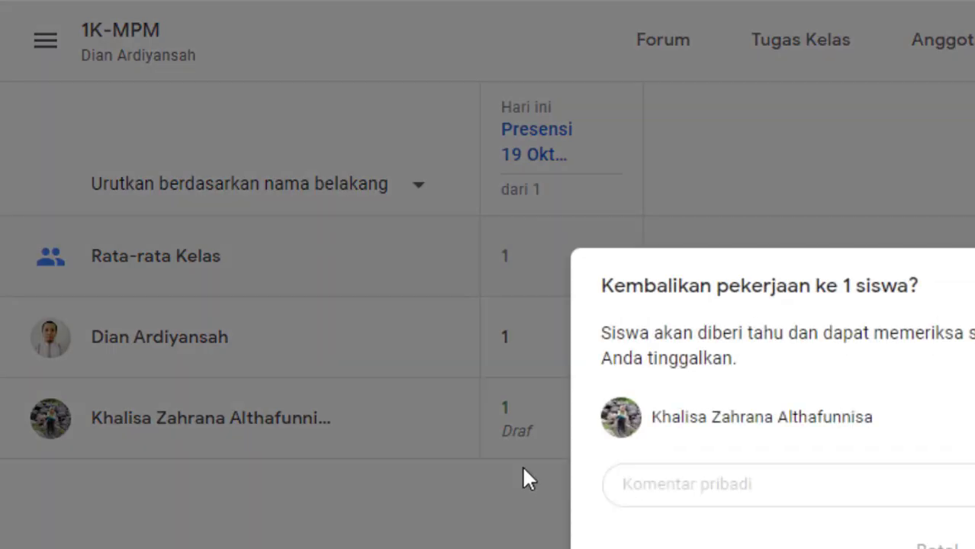
key("Return")
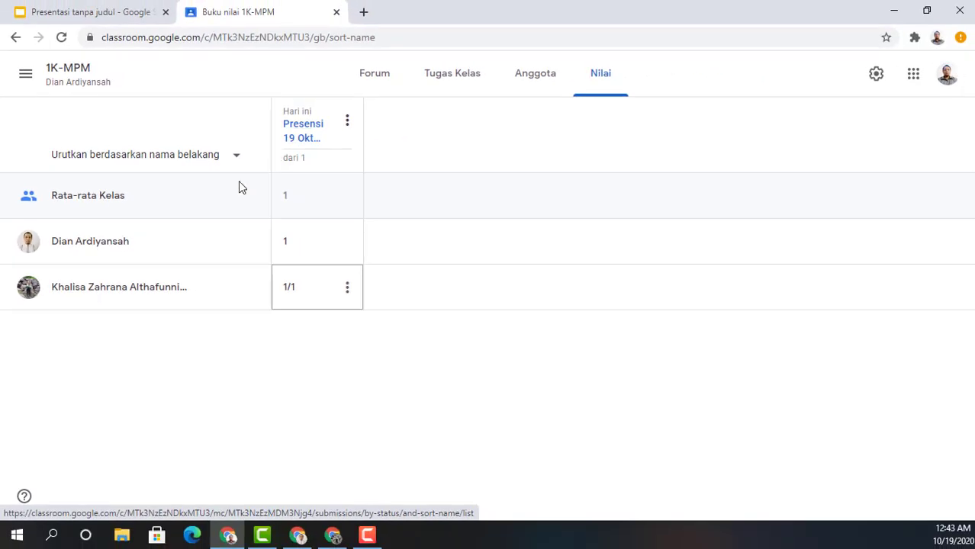
Leave the gradebook for the 1K-MPM class forum and view its classwork list (Tugas Kelas)
left_click(72, 80)
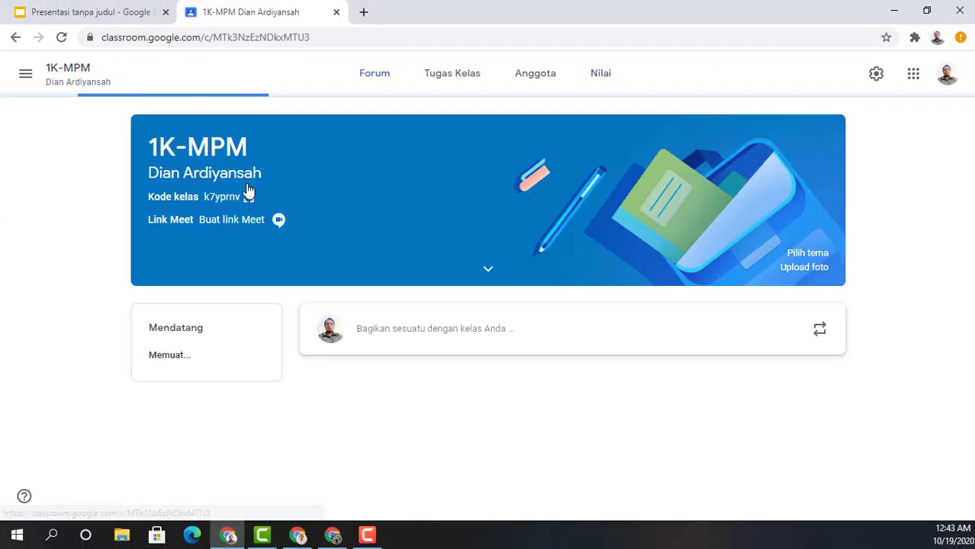
left_click(444, 80)
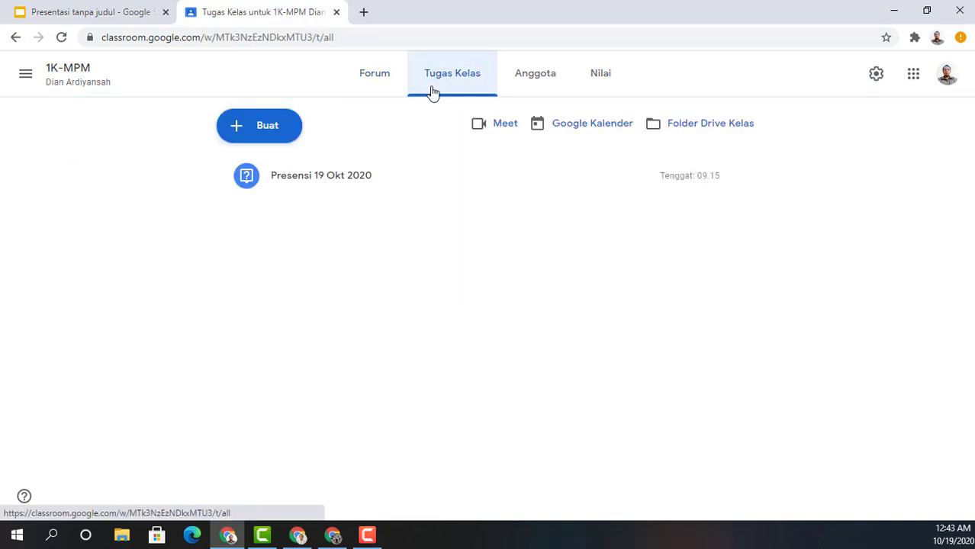
Edit the Presensi 19 Okt 2020 question and assign it to a new topic named "Presensi Cawu 1"
left_click(739, 177)
left_click(684, 213)
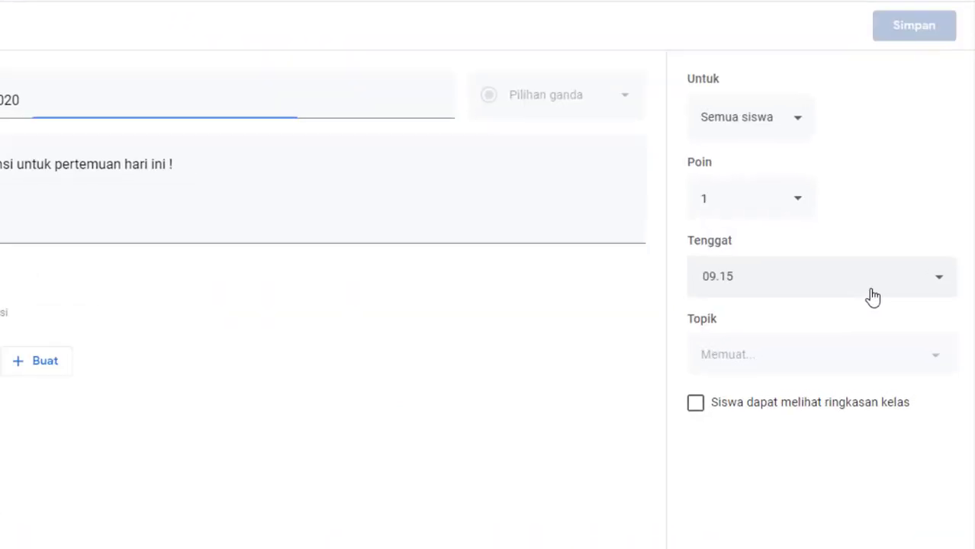
left_click(740, 392)
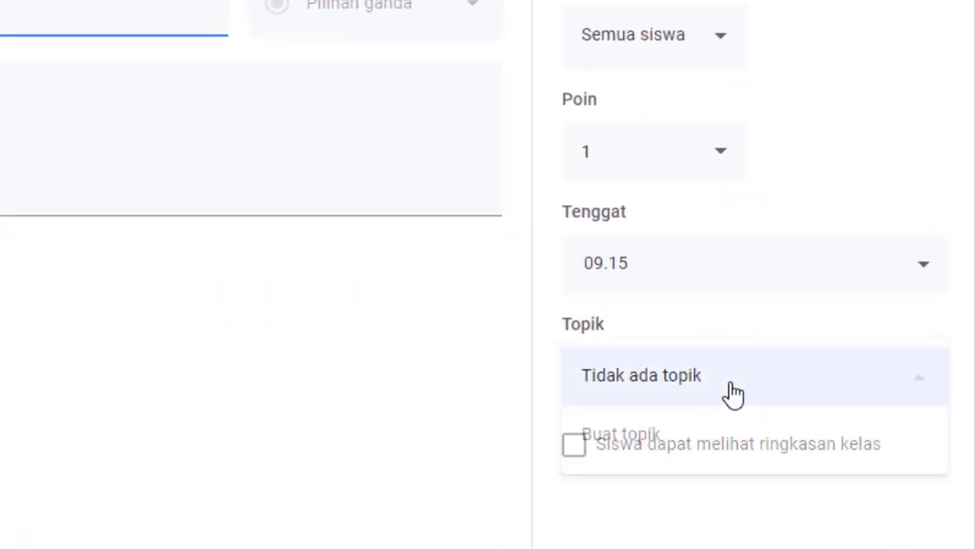
left_click(671, 443)
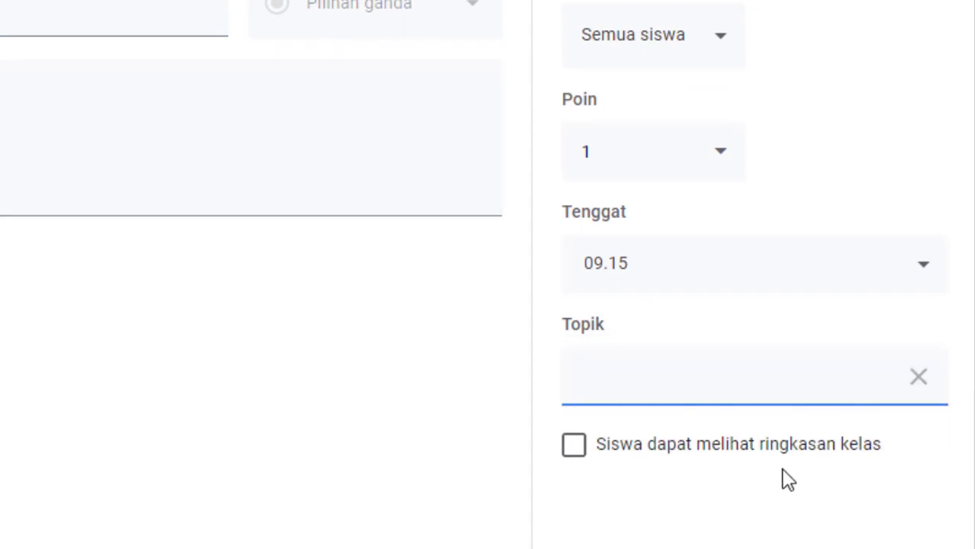
type("Prensi")
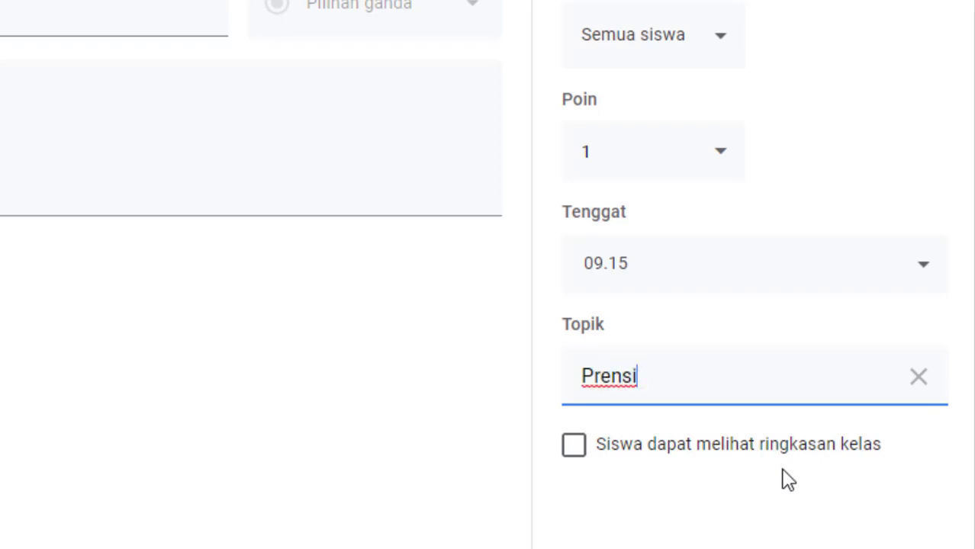
type(" sen")
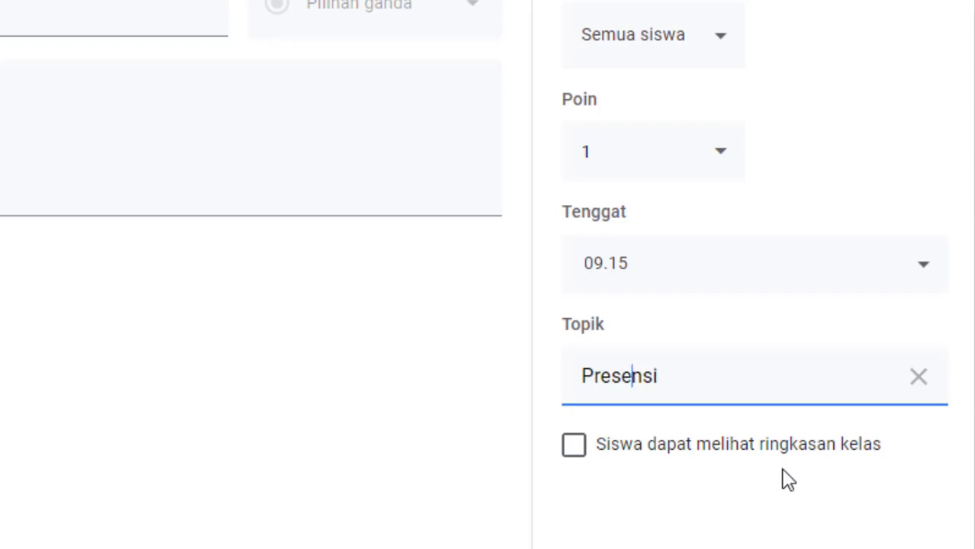
key("BackSpace")
key("End")
type("Cawu 1")
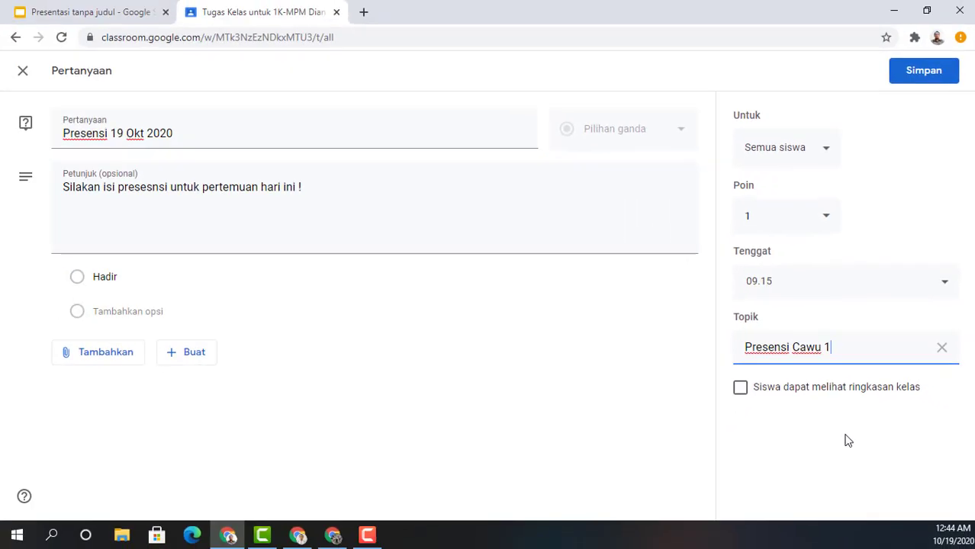
Allow students to see the class summary for the question and save the edited question
left_click(849, 441)
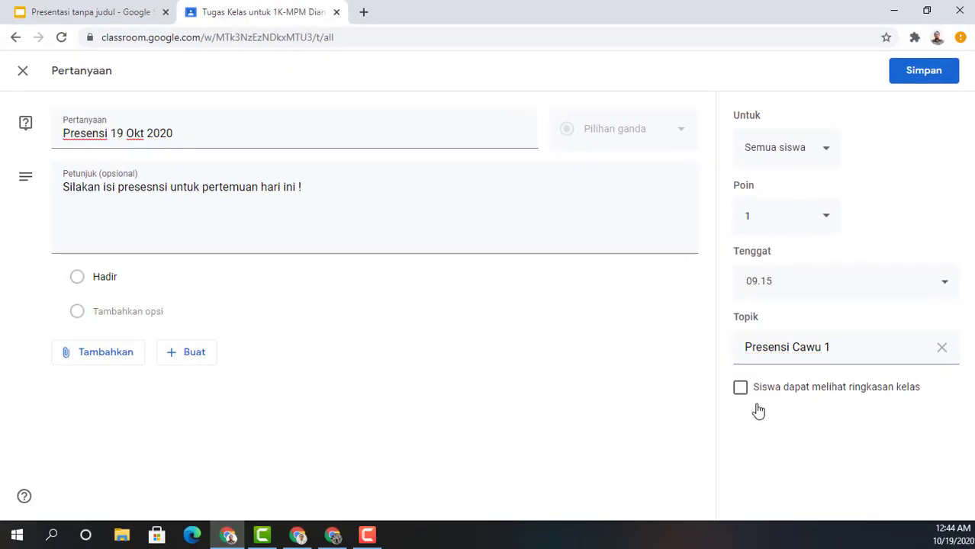
left_click(740, 388)
left_click(924, 74)
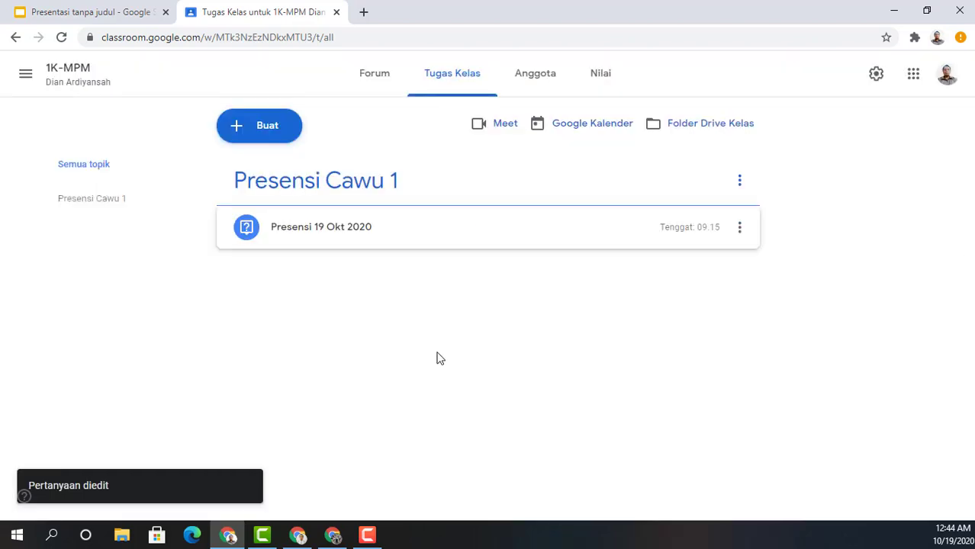
Switch to the second student's browser window and check the Presensi Cawu 1 topic and its options in the 1K-MPM classwork list
left_click(328, 537)
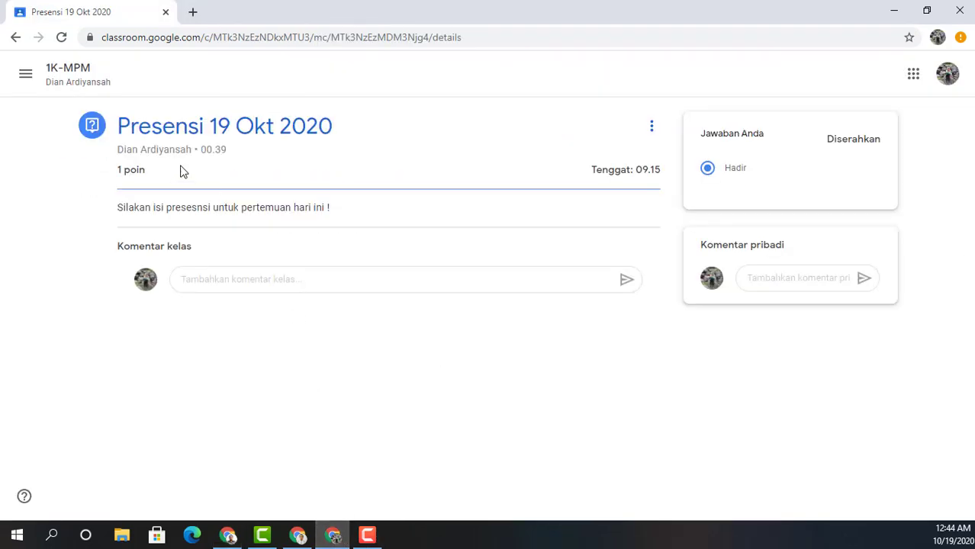
left_click(56, 74)
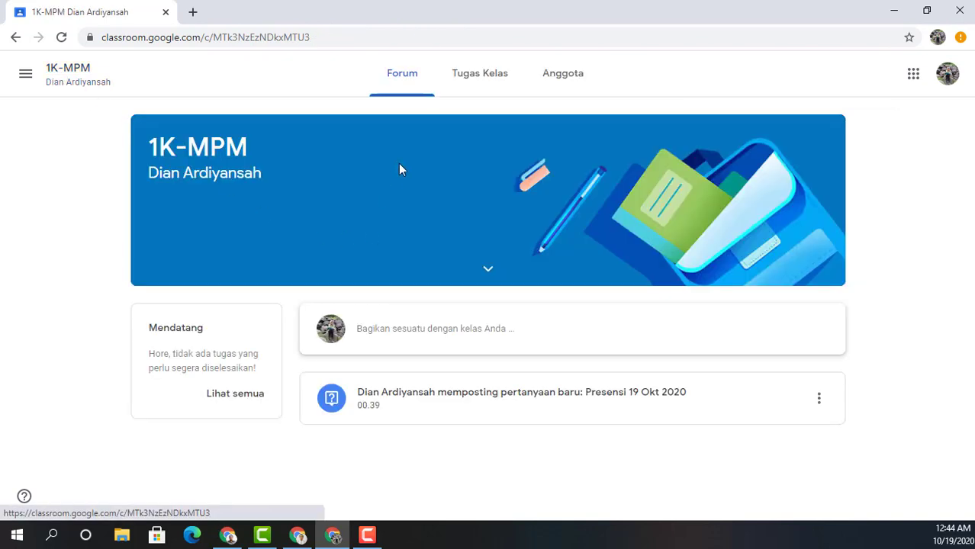
left_click(469, 86)
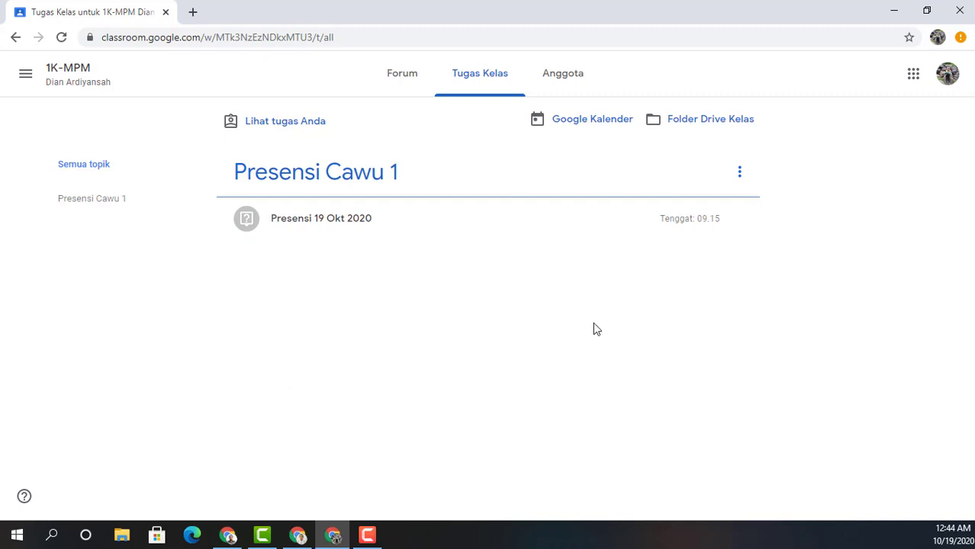
left_click(739, 174)
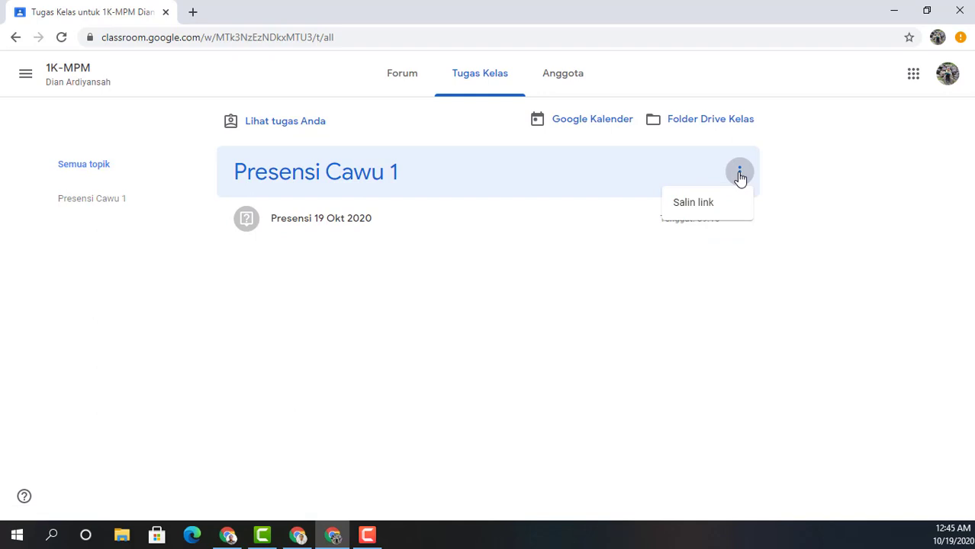
left_click(742, 179)
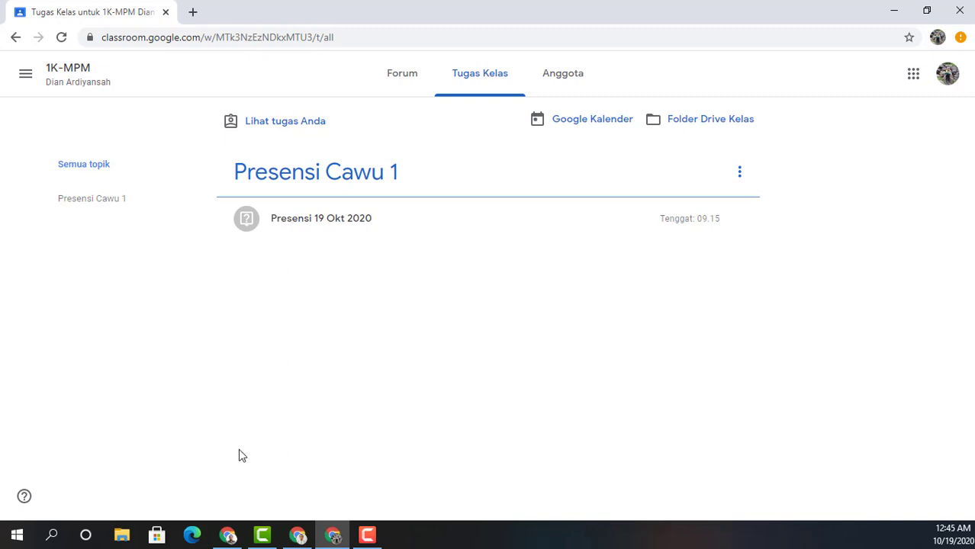
Switch to the teacher's browser window and reuse the Presensi 19 Okt 2020 post from 1K-MPM as a new classwork question
left_click(227, 535)
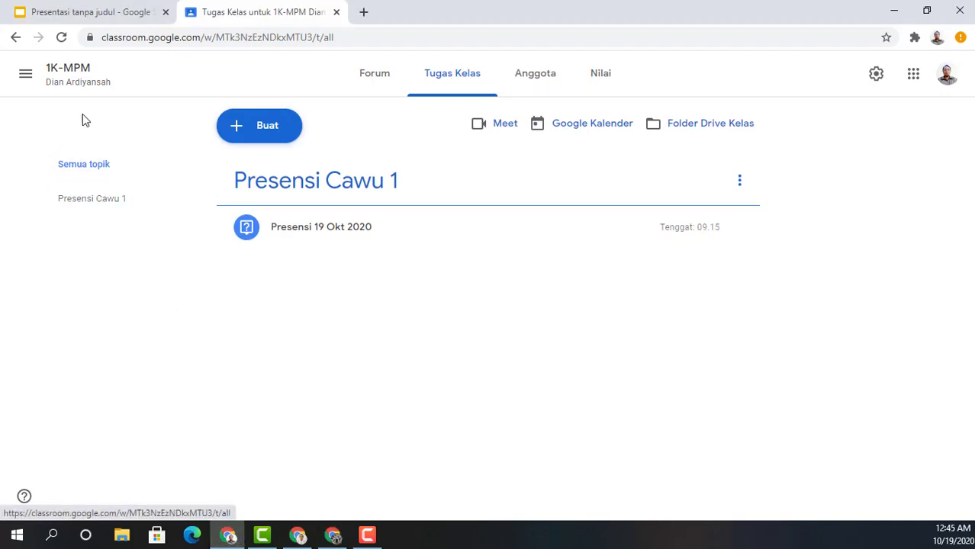
left_click(66, 80)
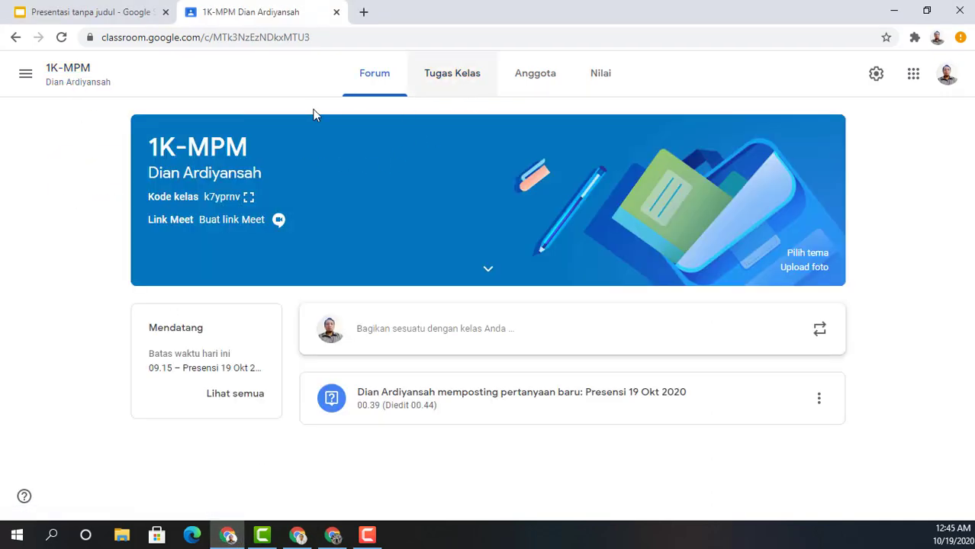
left_click(460, 81)
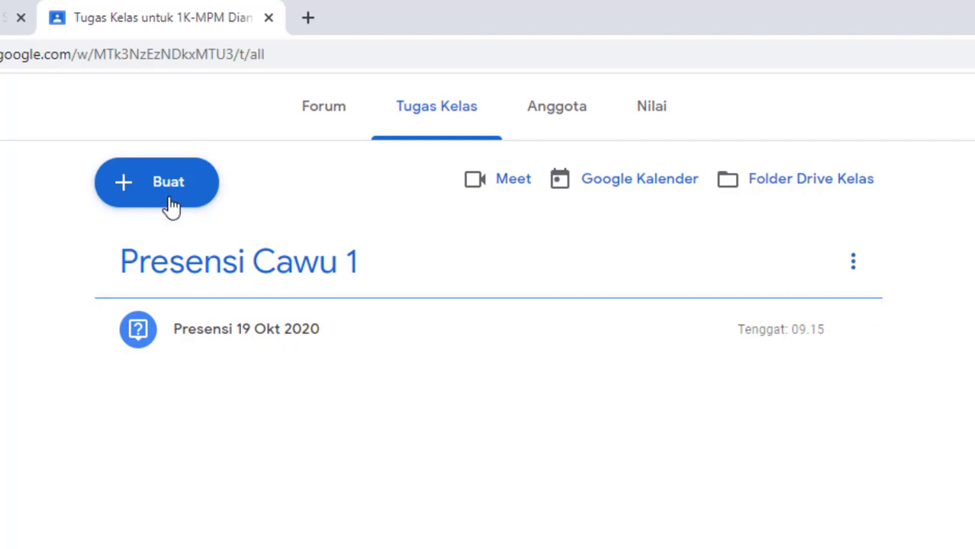
left_click(160, 185)
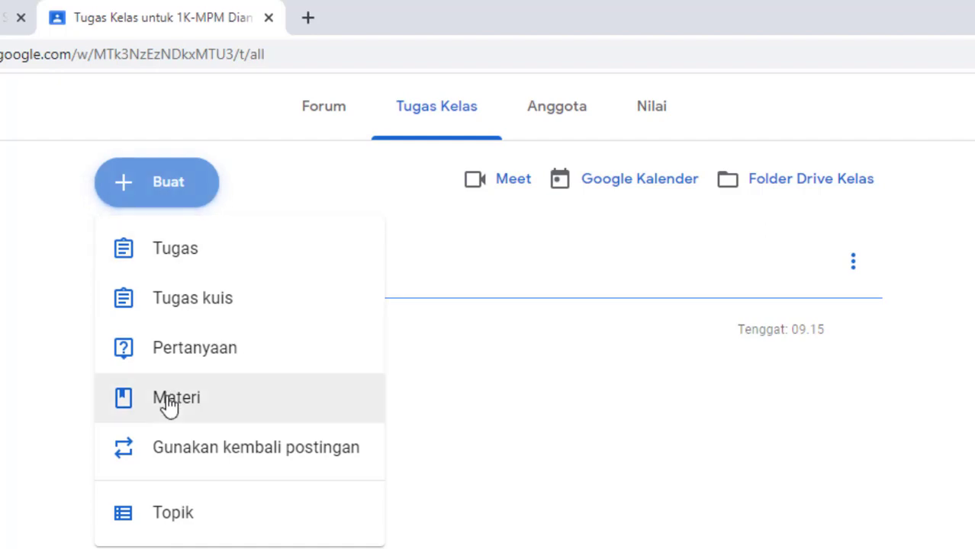
left_click(223, 458)
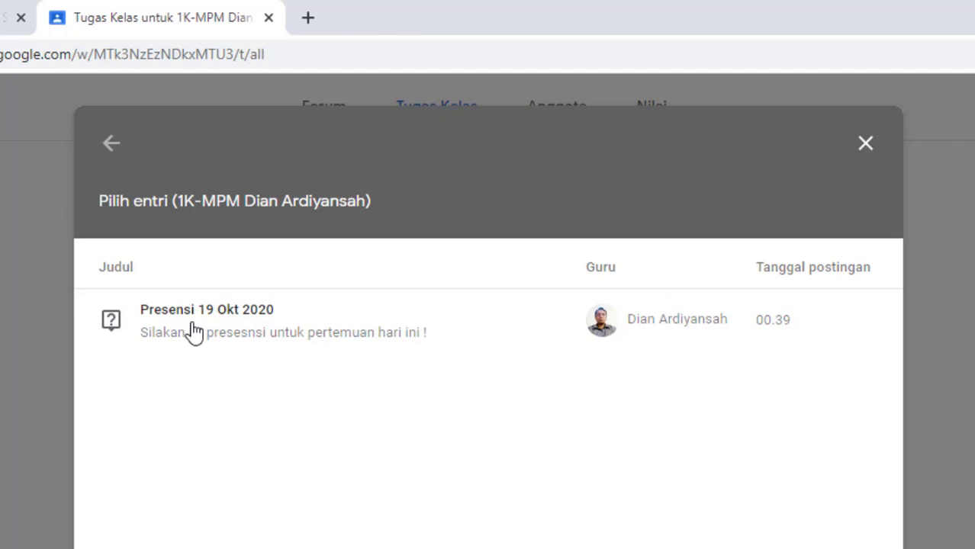
left_click(194, 332)
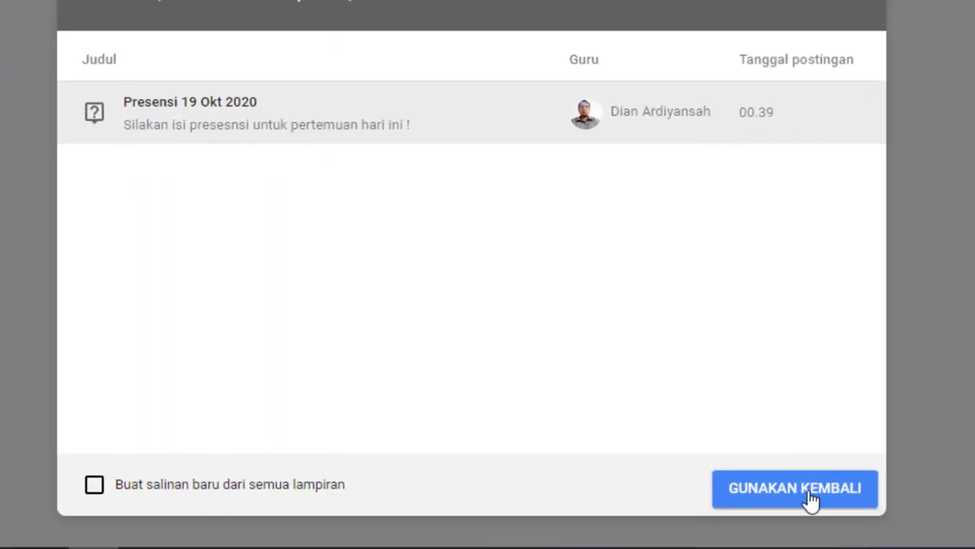
left_click(808, 497)
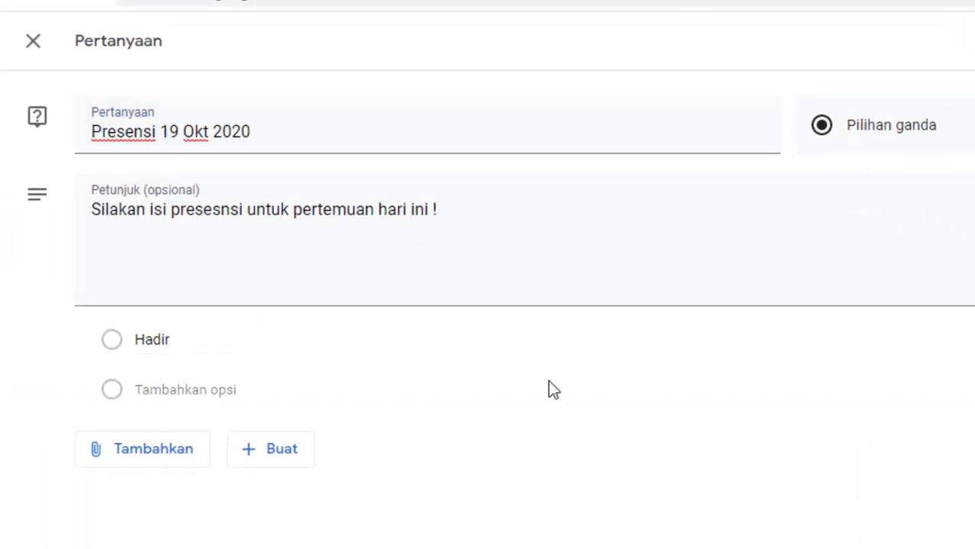
Retitle the reused question "Presensi 26 Okt 2020" and close it without publishing, leaving it as a draft
left_click_drag(160, 132, 180, 131)
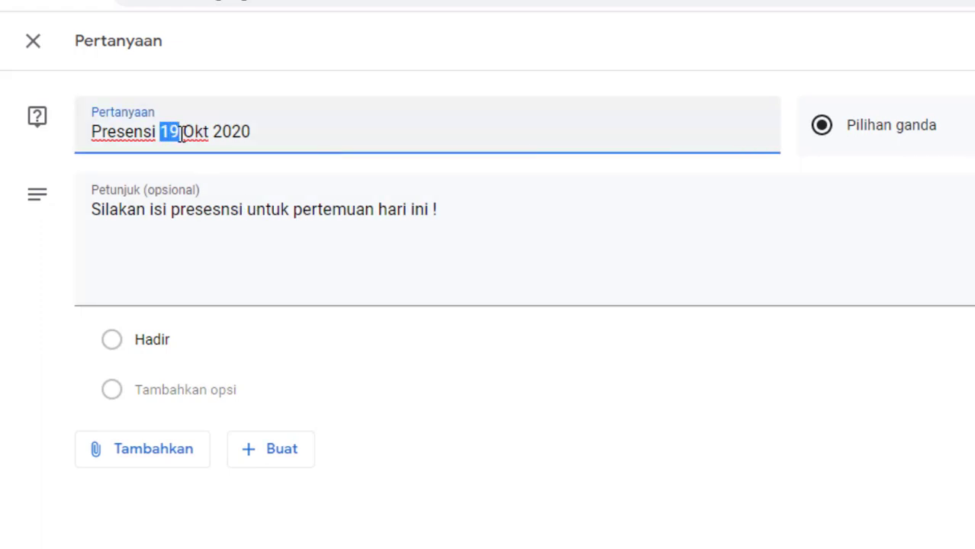
type("26")
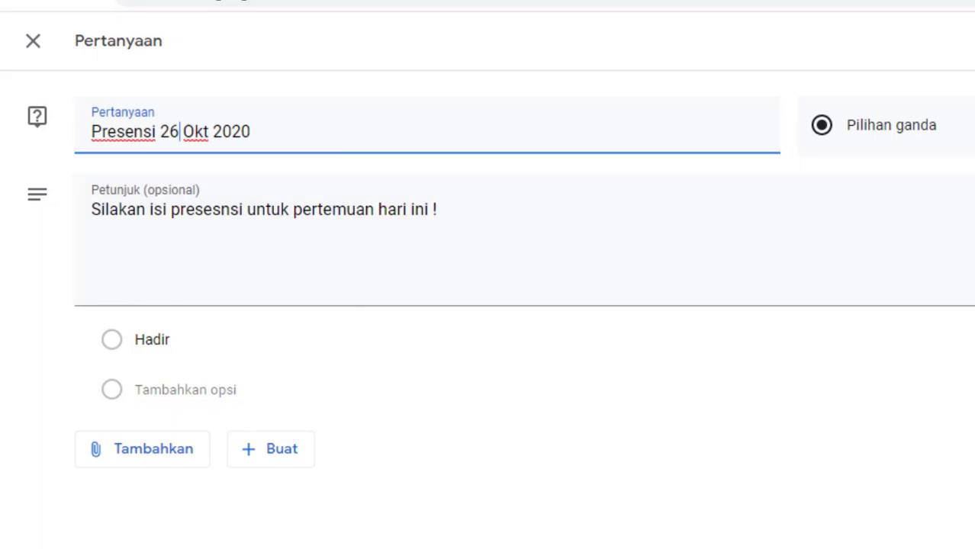
left_click(30, 174)
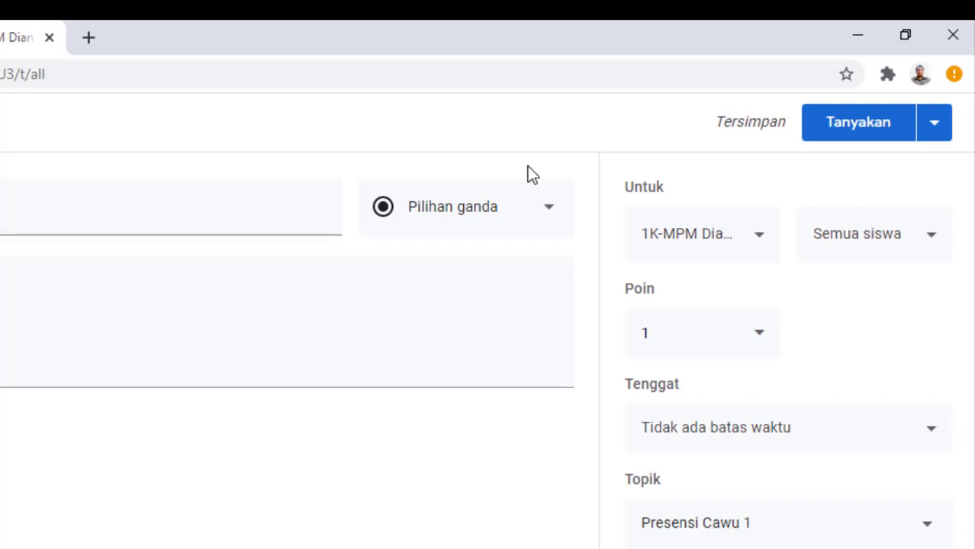
left_click(26, 73)
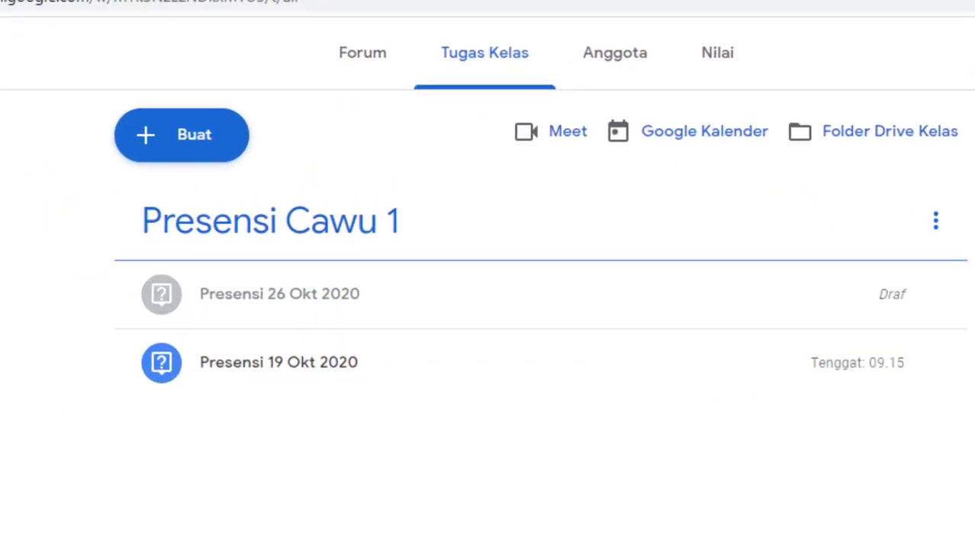
Look at the system calendar and reuse the Presensi 26 Okt 2020 draft as another new classwork question
left_click(974, 548)
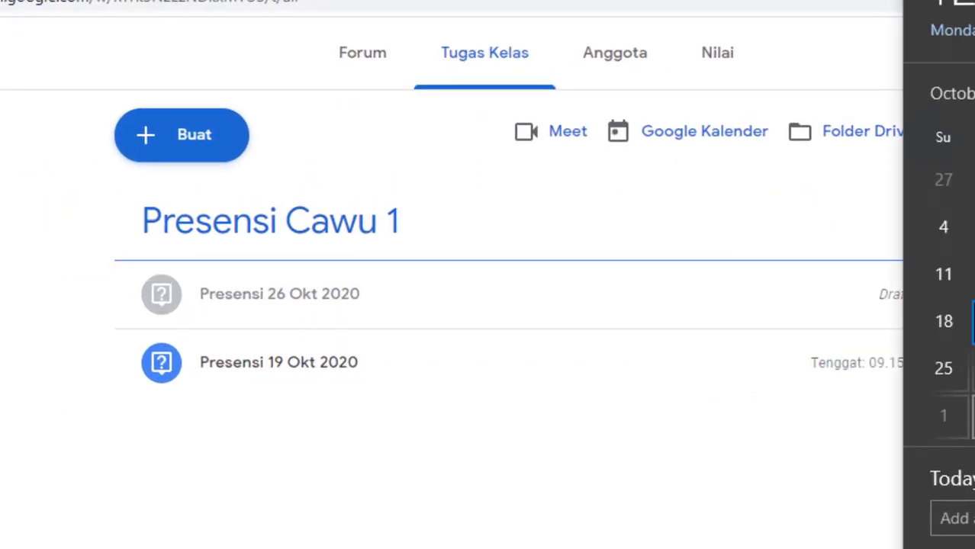
left_click(183, 147)
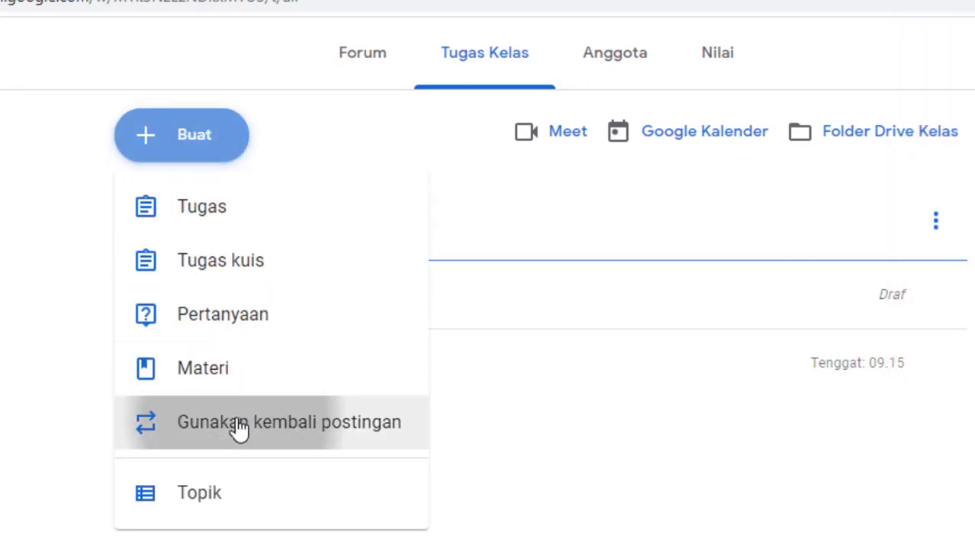
left_click(234, 423)
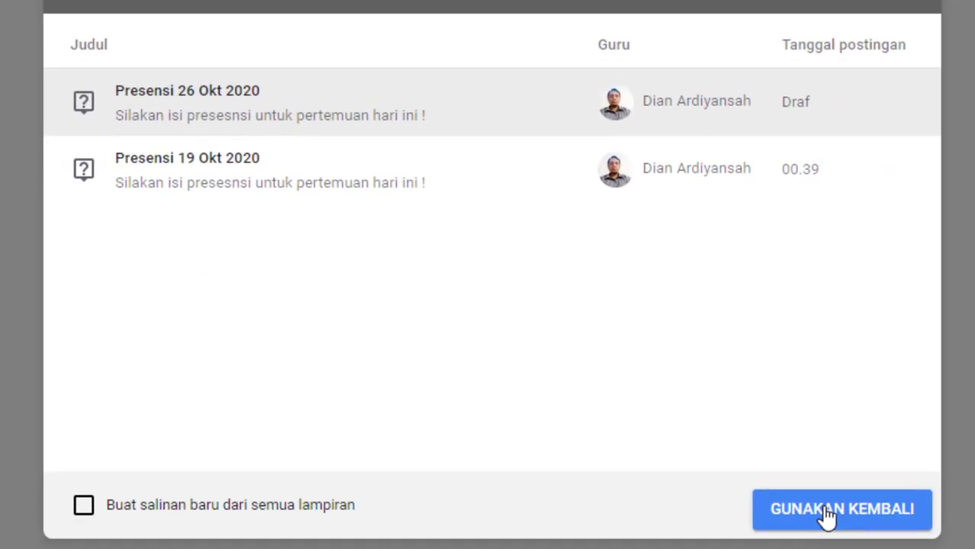
left_click(825, 511)
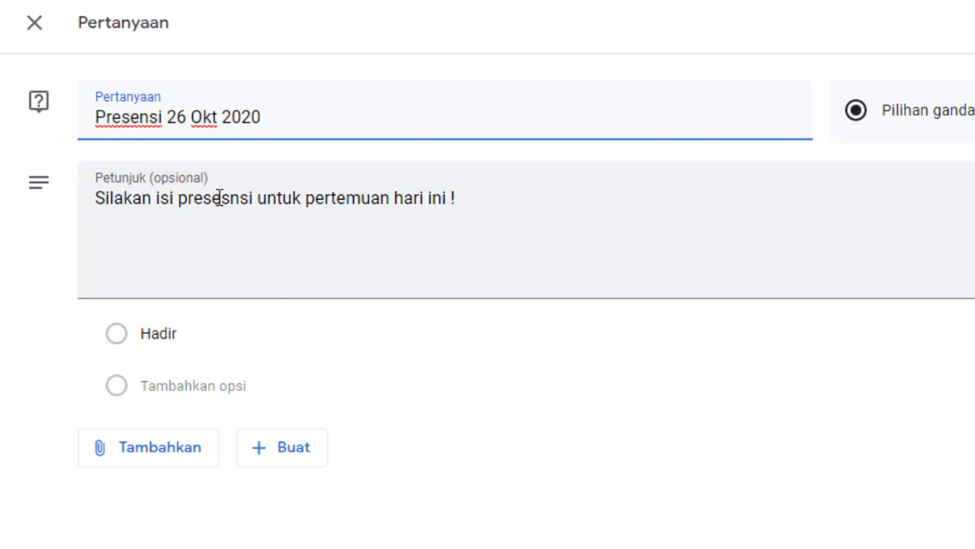
Retitle the copied question "Presensi 2 Nov 2020" and close it without publishing, leaving it as a draft
left_click_drag(168, 118, 219, 122)
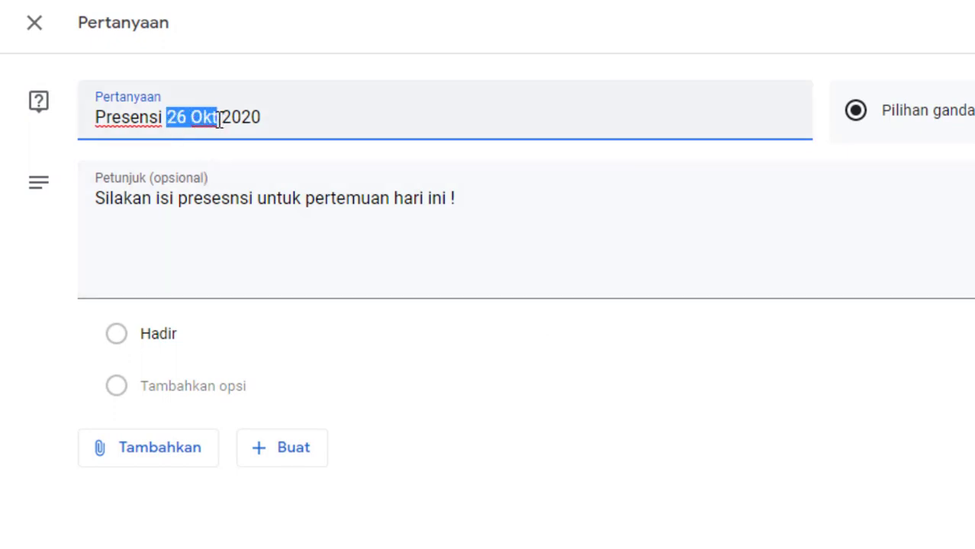
type("3")
key("BackSpace")
type("2 No")
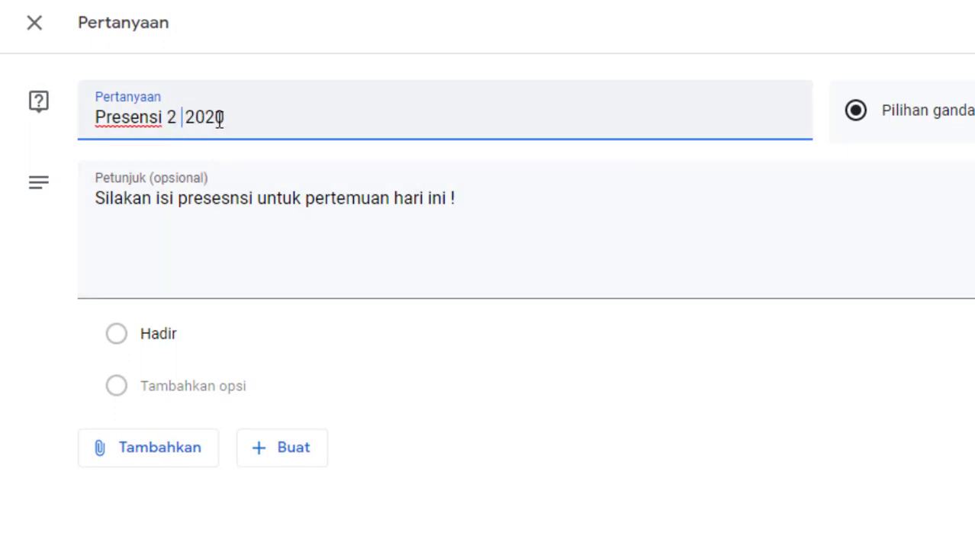
type("v")
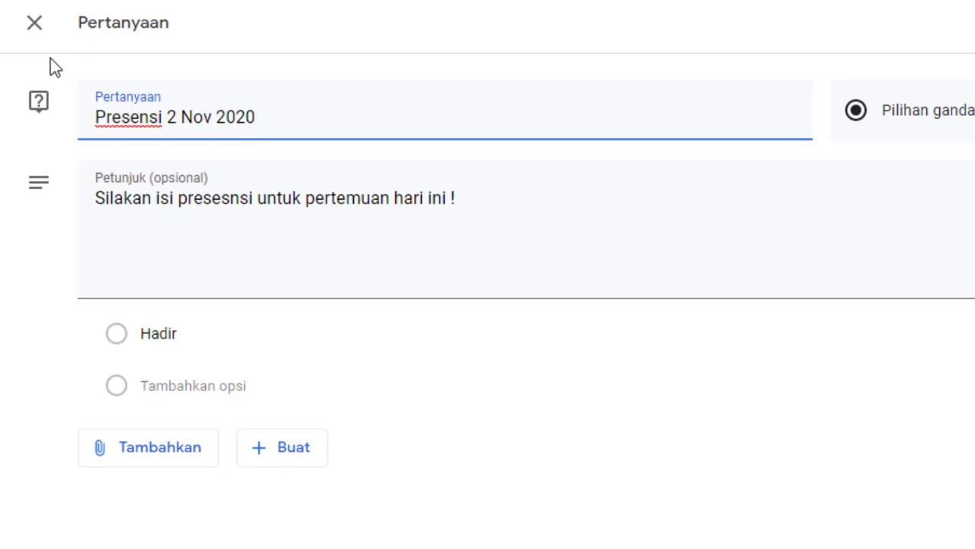
left_click(35, 23)
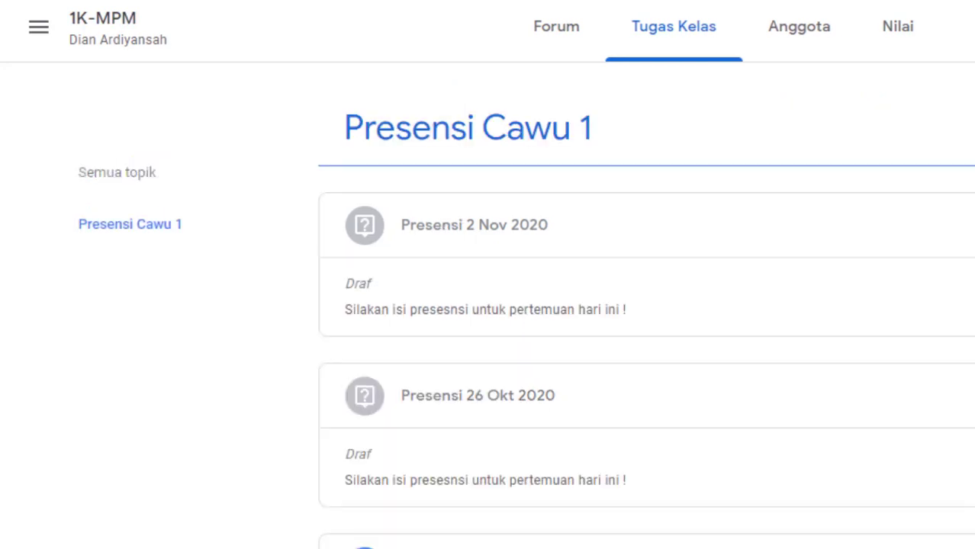
Review the options of the Presensi Cawu 1 topic and the attendance questions listed under it
left_click(947, 137)
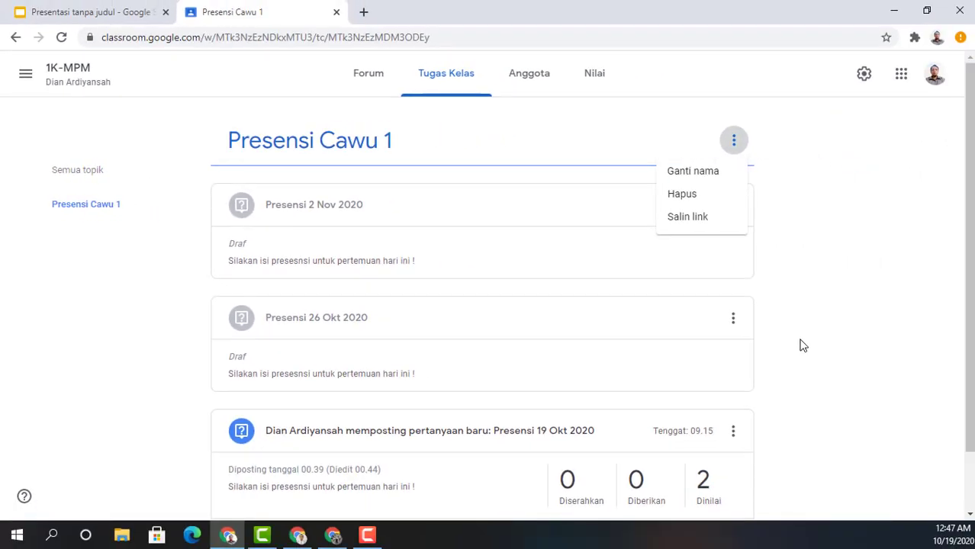
scroll(803, 345, "down", 2)
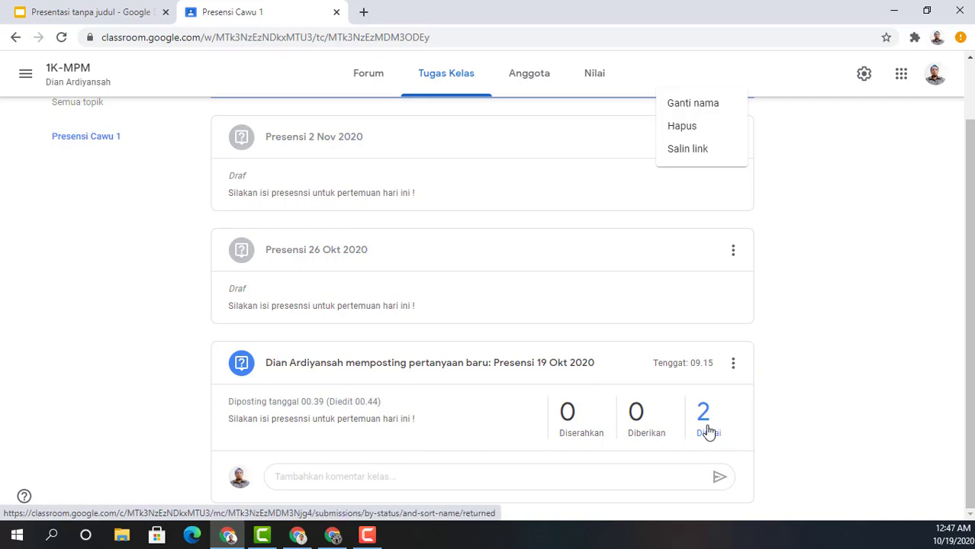
left_click(674, 152)
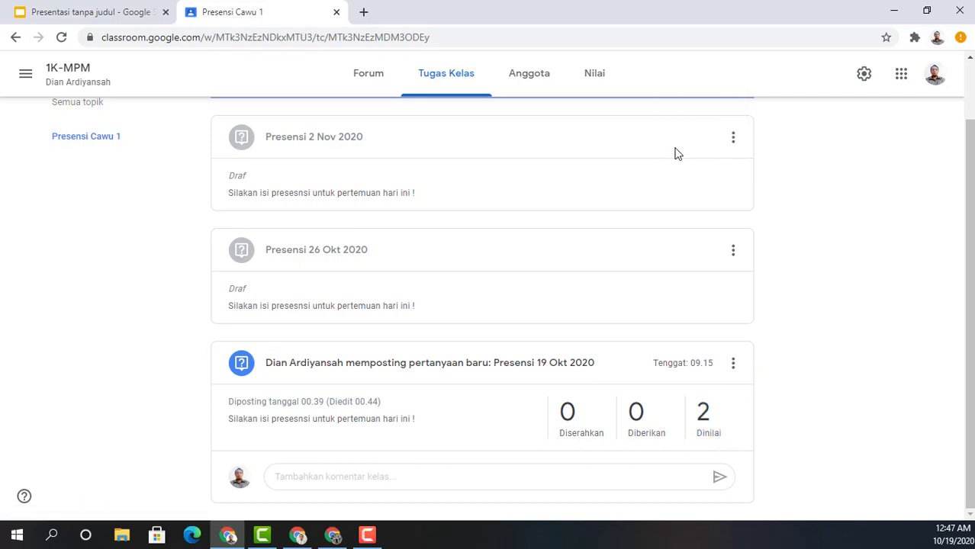
Open the Presensi 19 Okt 2020 student answers from the class gradebook and copy all grades to Google Sheets
left_click(586, 76)
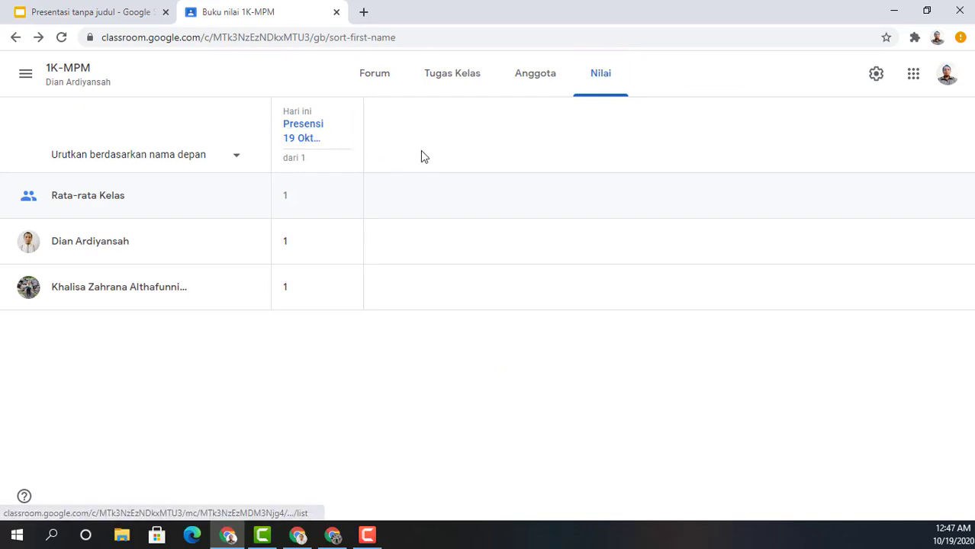
left_click(347, 124)
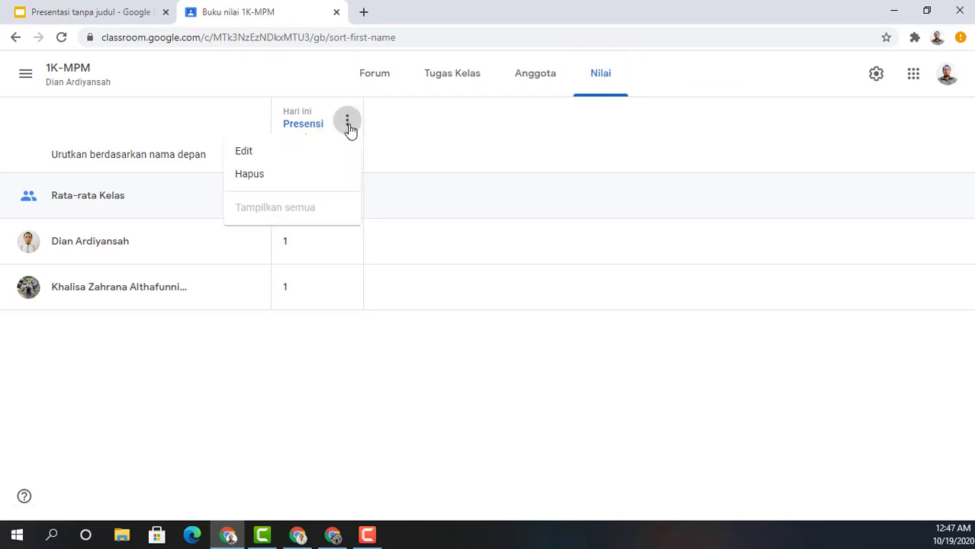
left_click(405, 140)
left_click(298, 135)
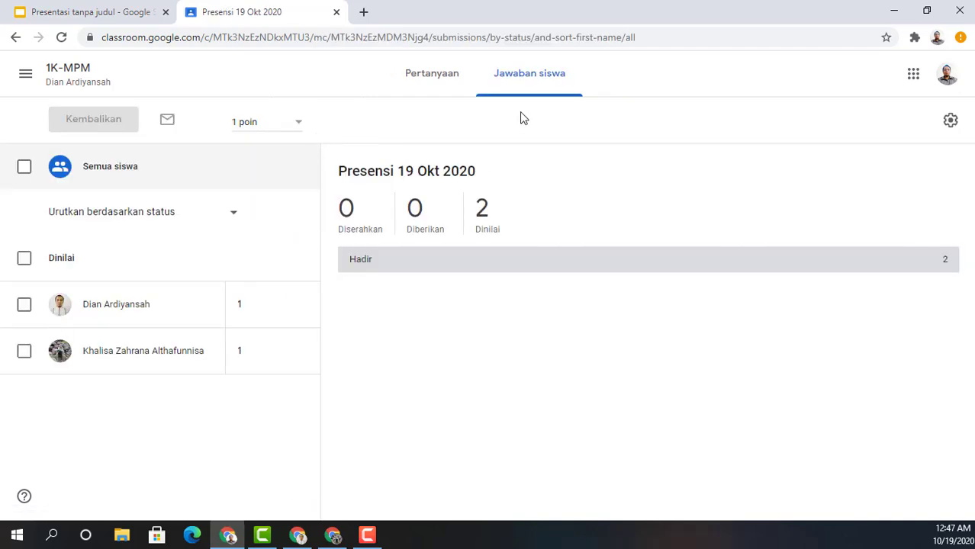
left_click(951, 120)
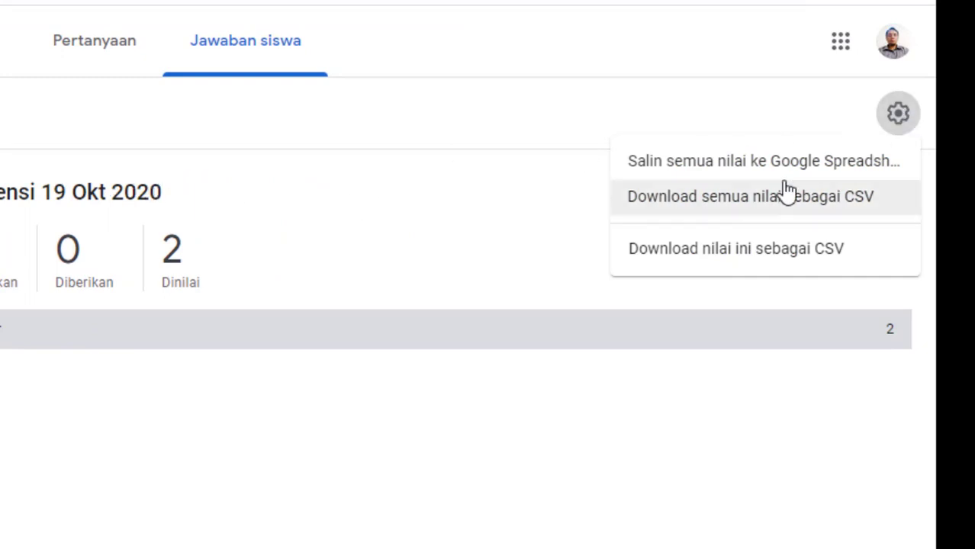
left_click(718, 169)
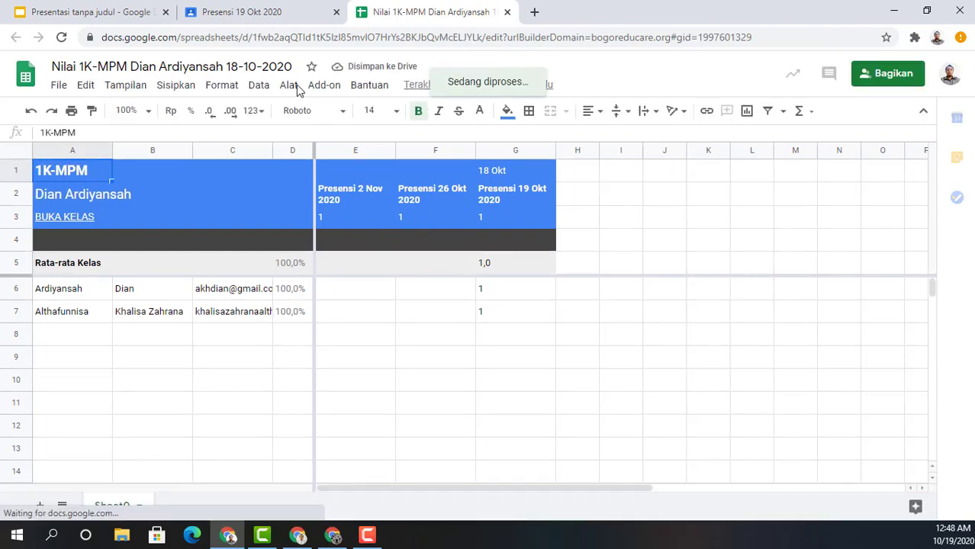
Review the grade export options of Presensi 19 Okt 2020 in Classroom, and return to the exported grade spreadsheet
left_click(249, 12)
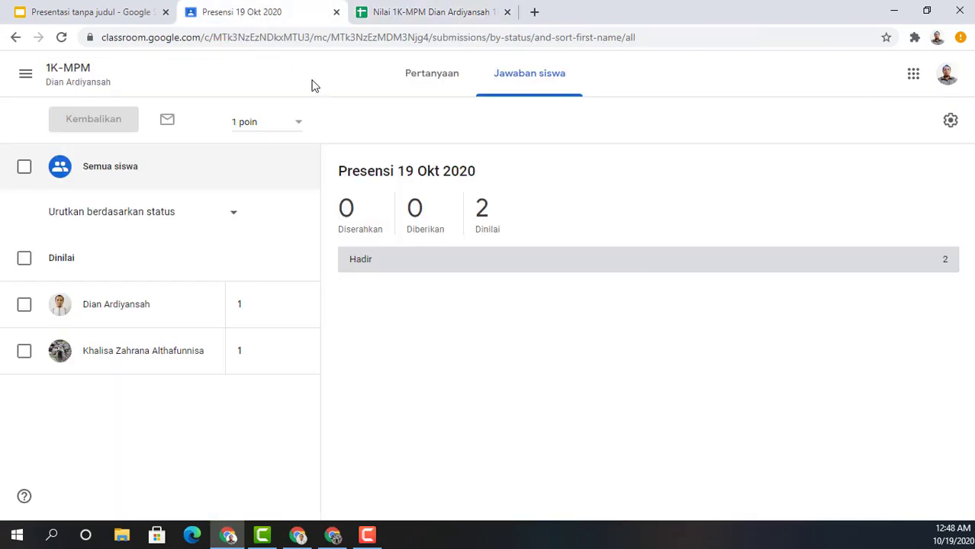
left_click(953, 123)
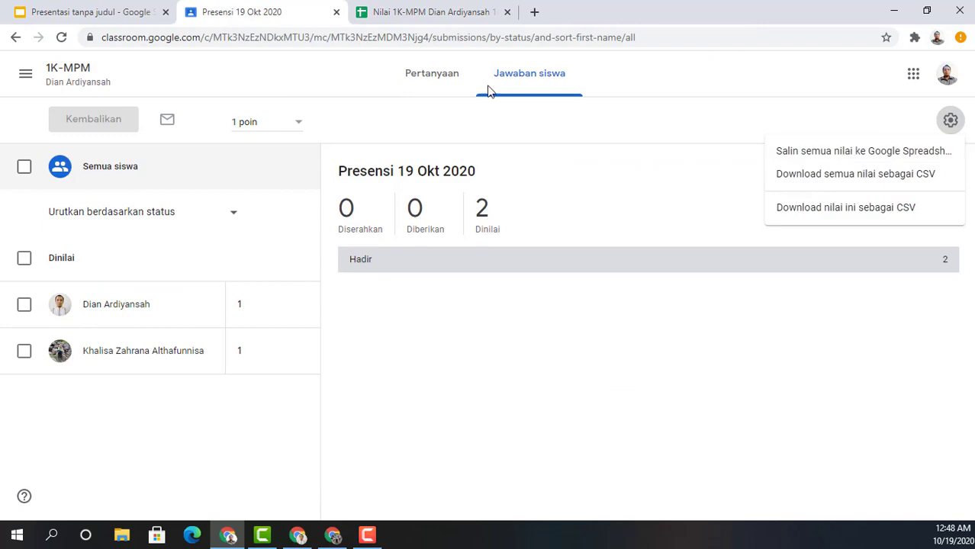
left_click(438, 12)
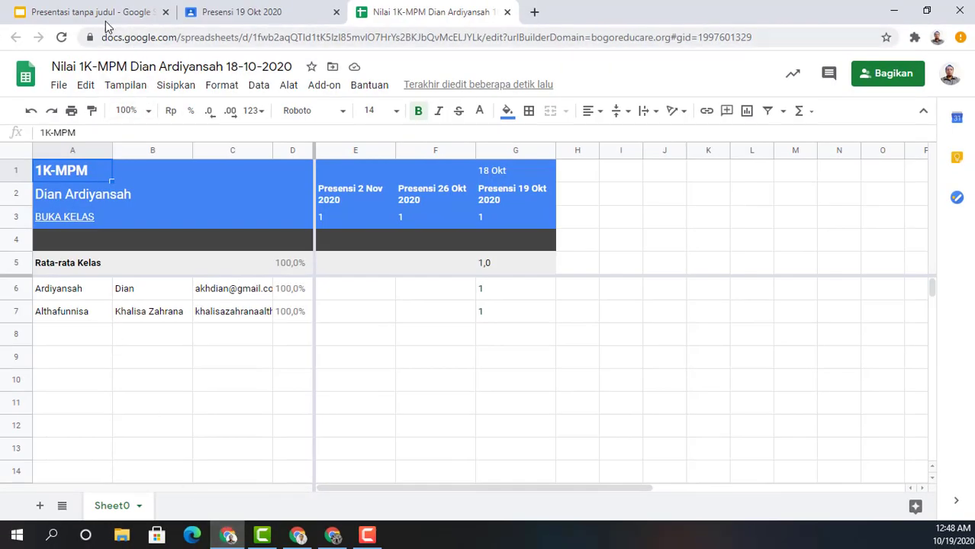
Return to the 1K-MPM class in Classroom and review its classwork list and the kinds of items that can be created
left_click(241, 13)
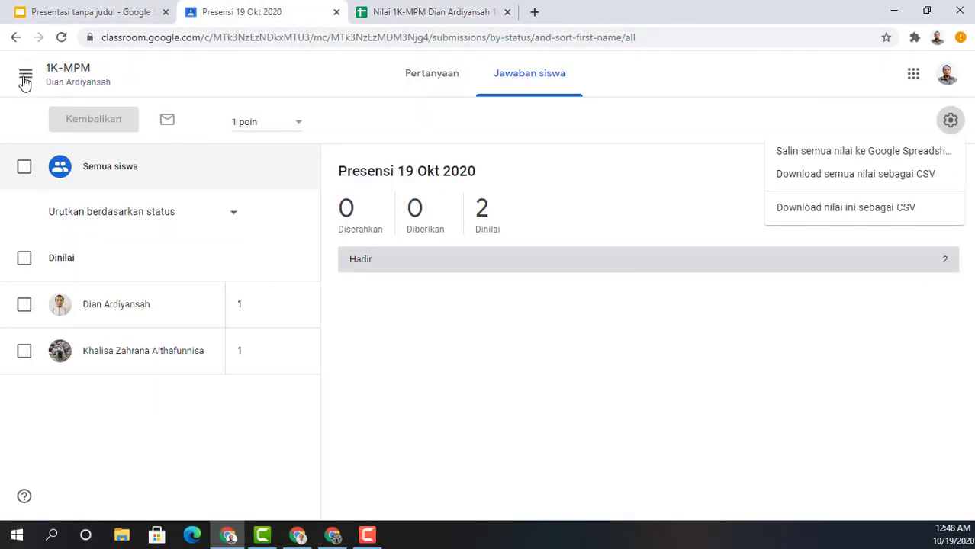
left_click(71, 80)
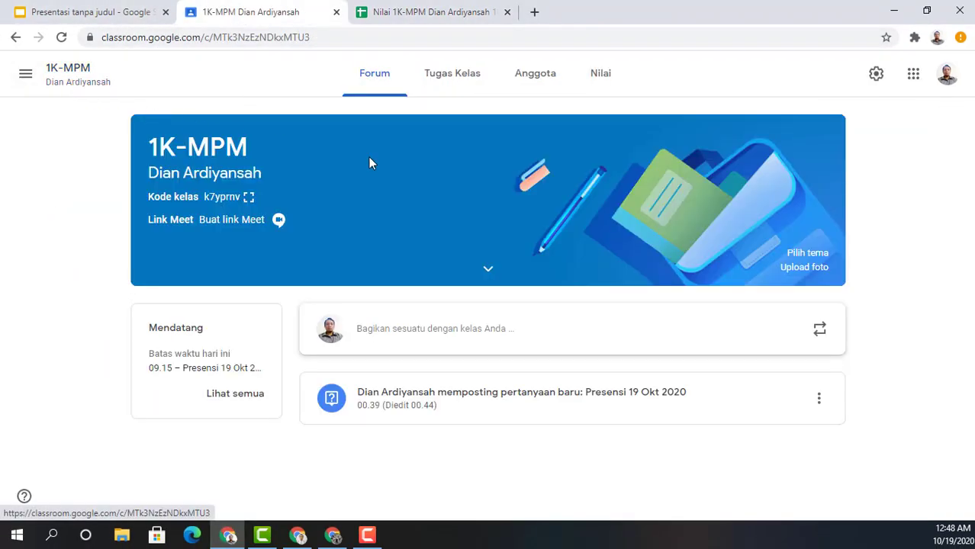
left_click(453, 76)
left_click(276, 131)
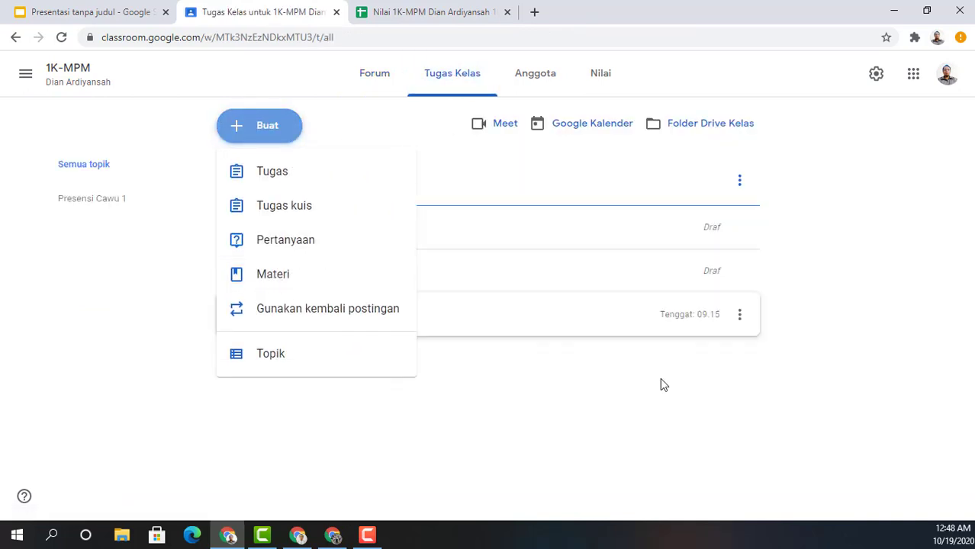
left_click(651, 442)
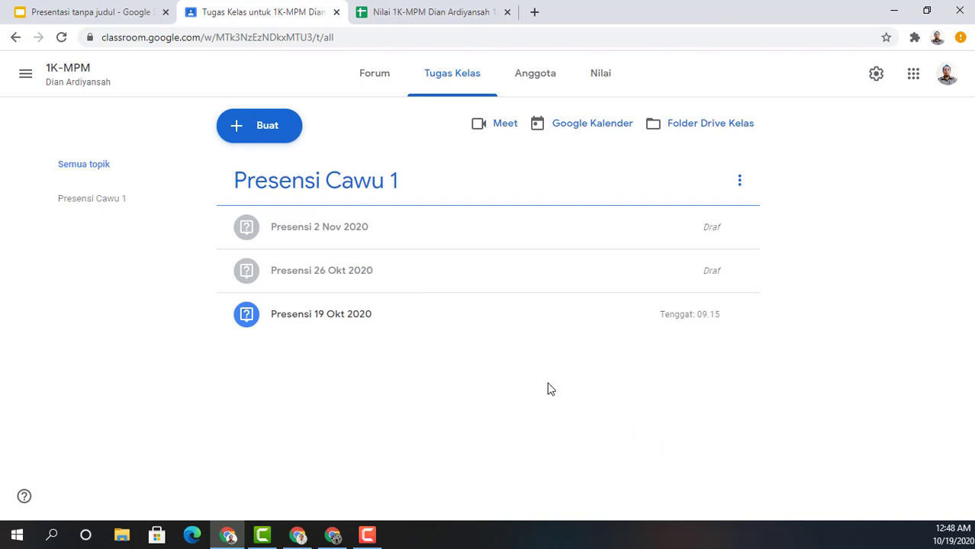